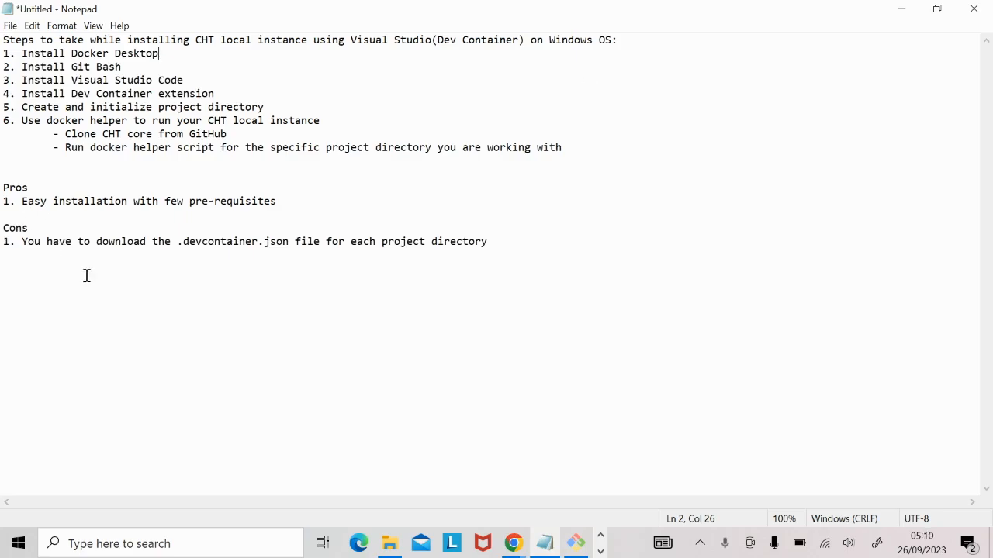
Step: Launch Docker Desktop and look over its Images page
click(151, 546)
text(docker)
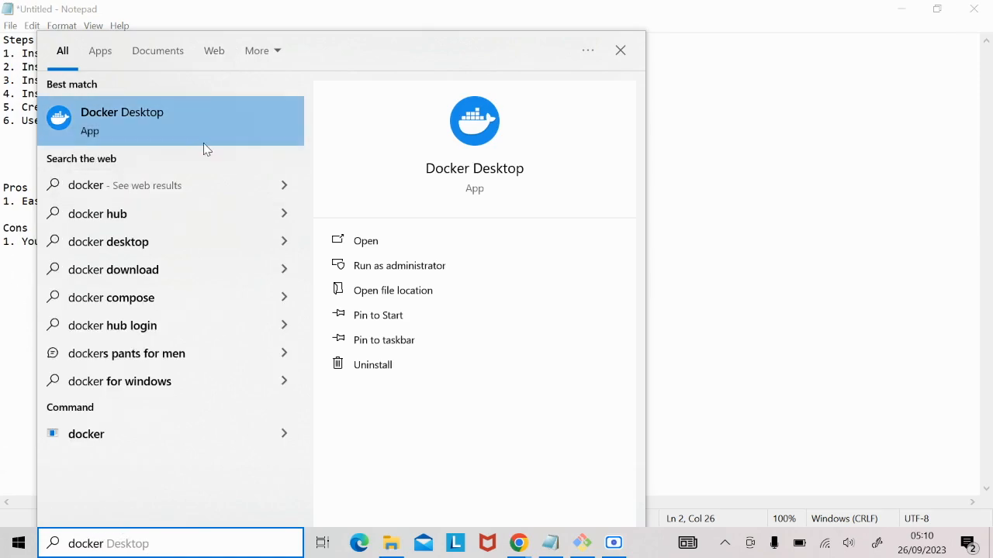
click(219, 121)
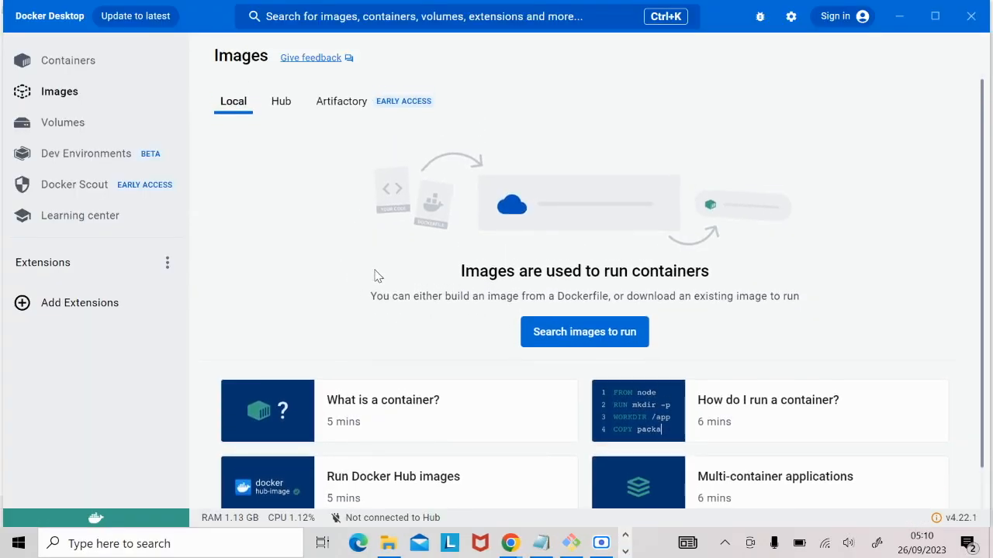
scroll(377, 273, down, 1)
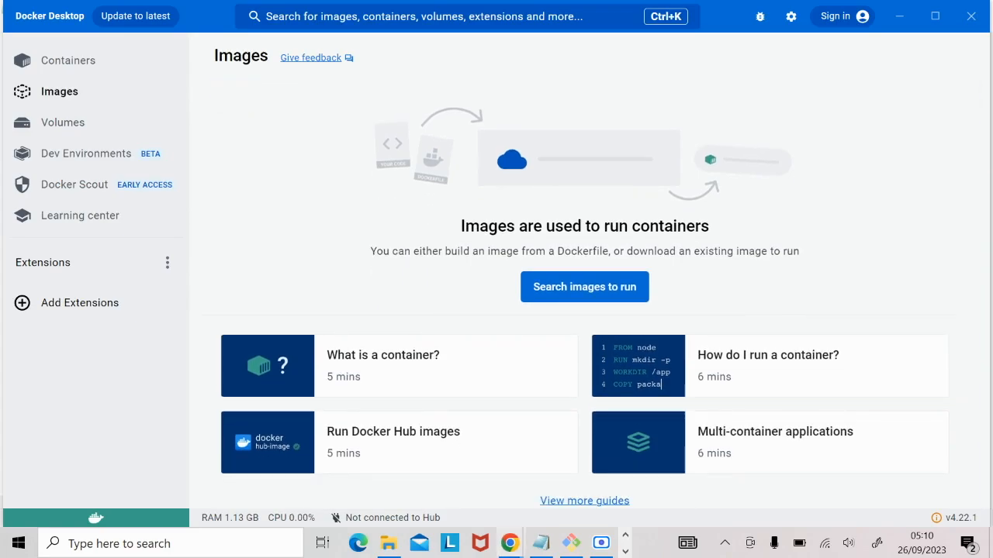
Step: Highlight Git Bash in the Notepad installation list, then open a Git Bash terminal and maximize it
click(543, 546)
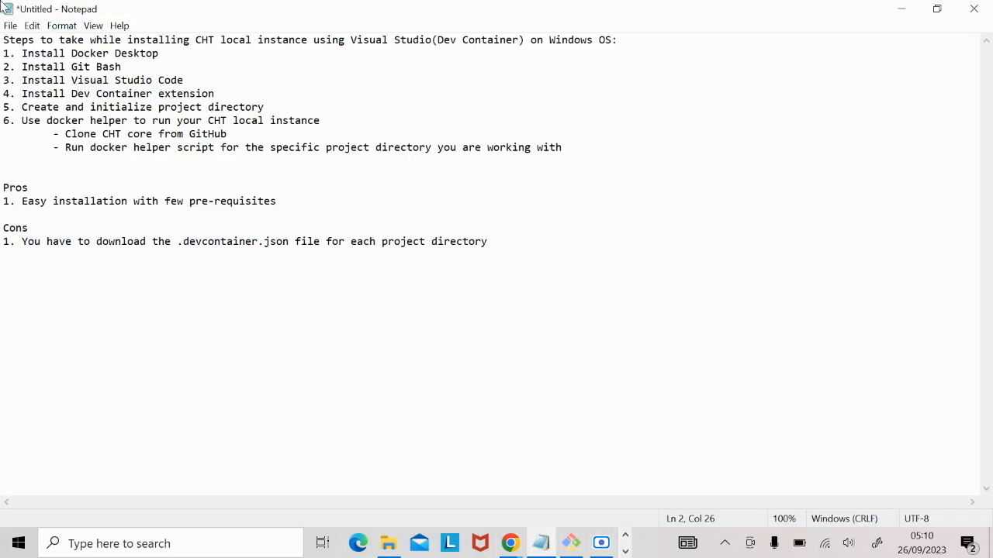
drag(71, 68, 121, 68)
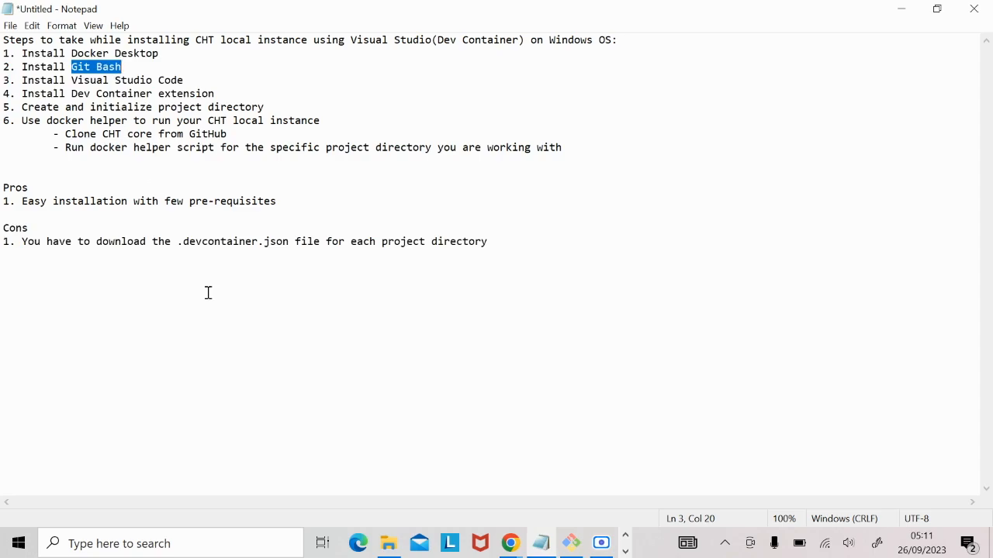
click(164, 541)
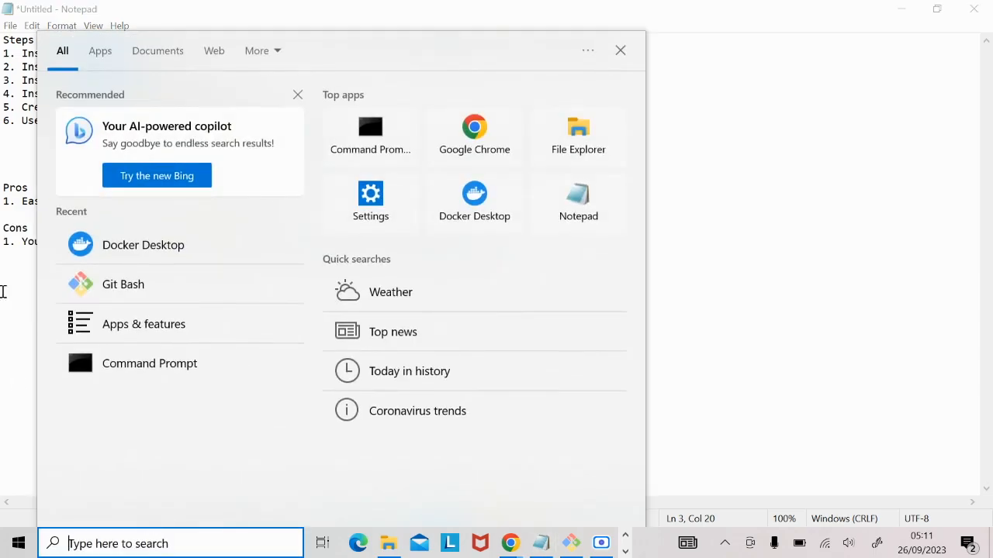
click(147, 294)
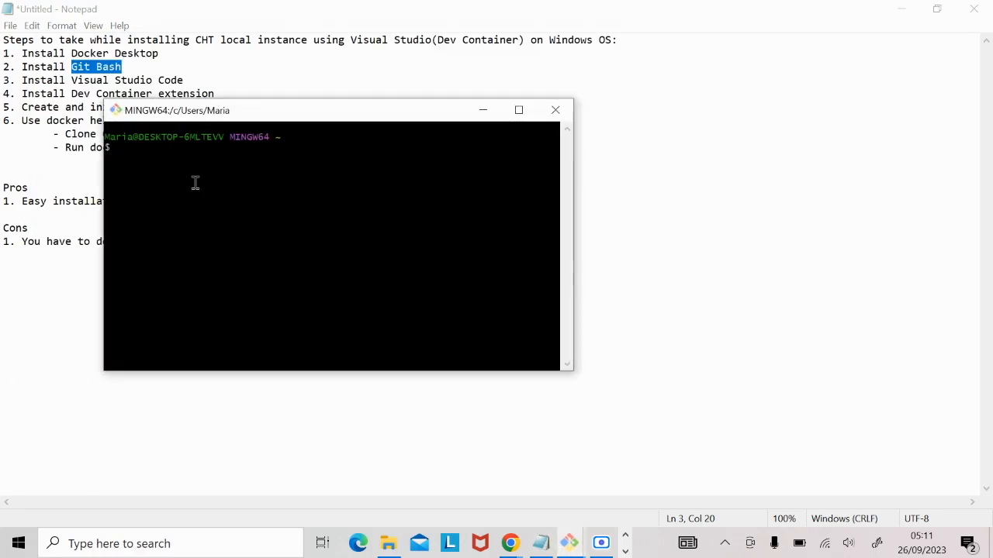
click(520, 111)
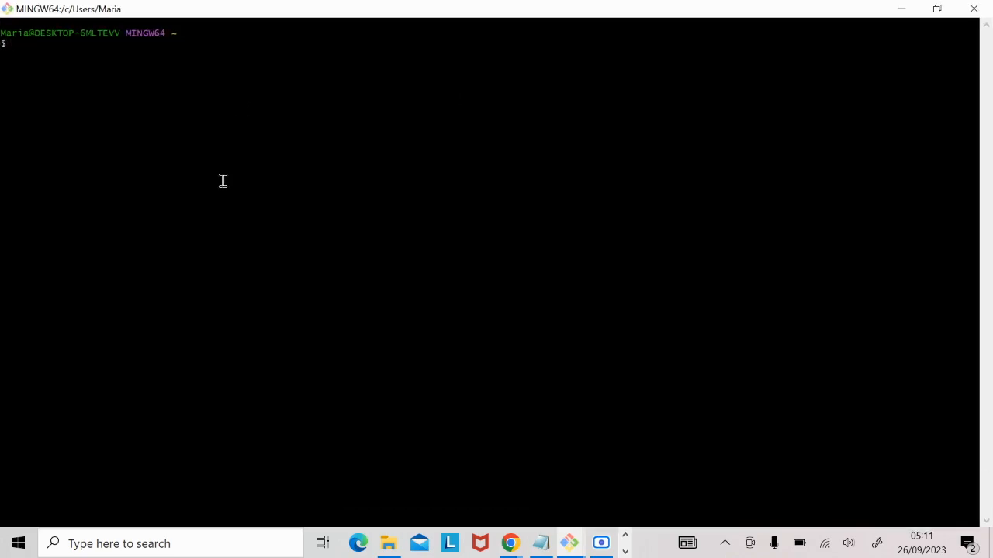
Step: Download the stable Windows build of Visual Studio Code through the install link in the Community Health Toolkit's Dev Container section
click(543, 544)
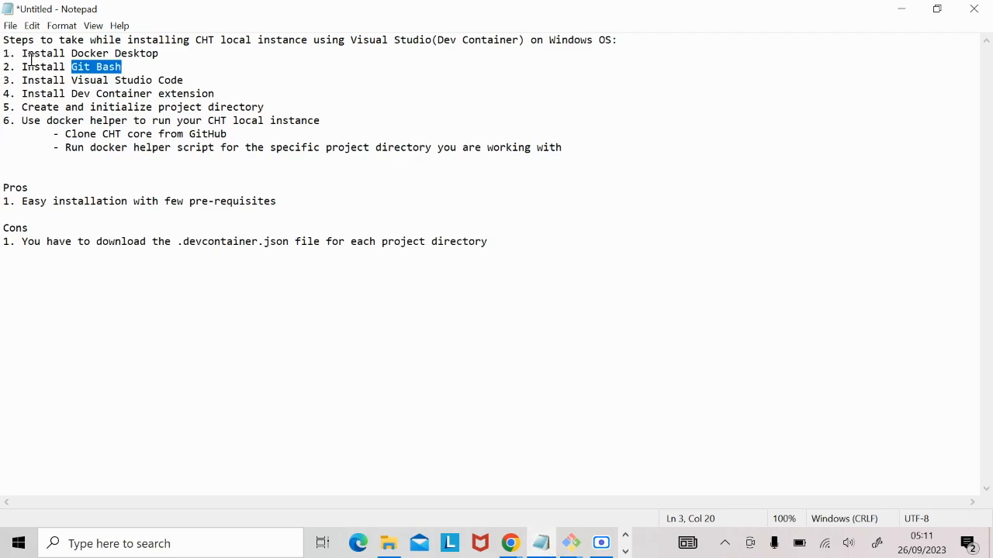
drag(72, 80, 182, 80)
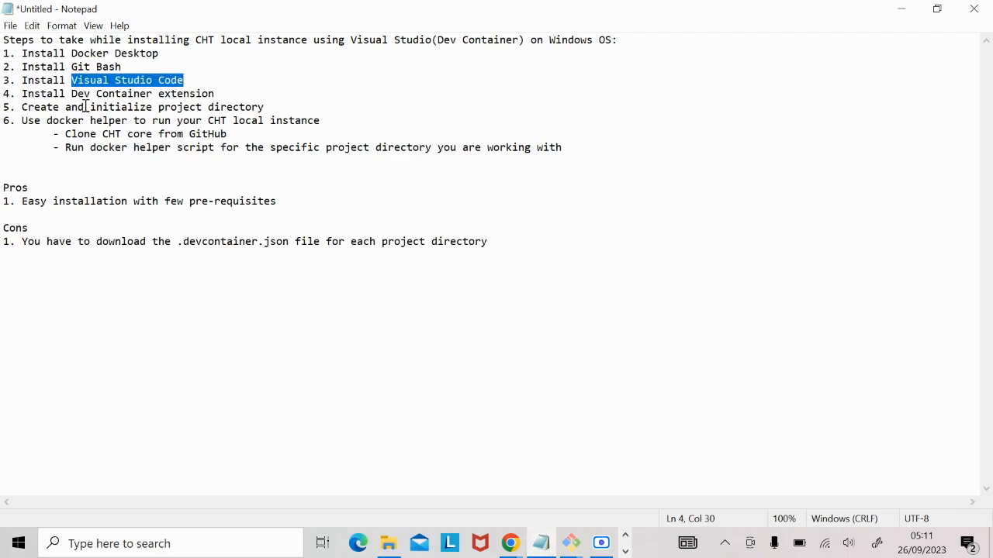
click(510, 543)
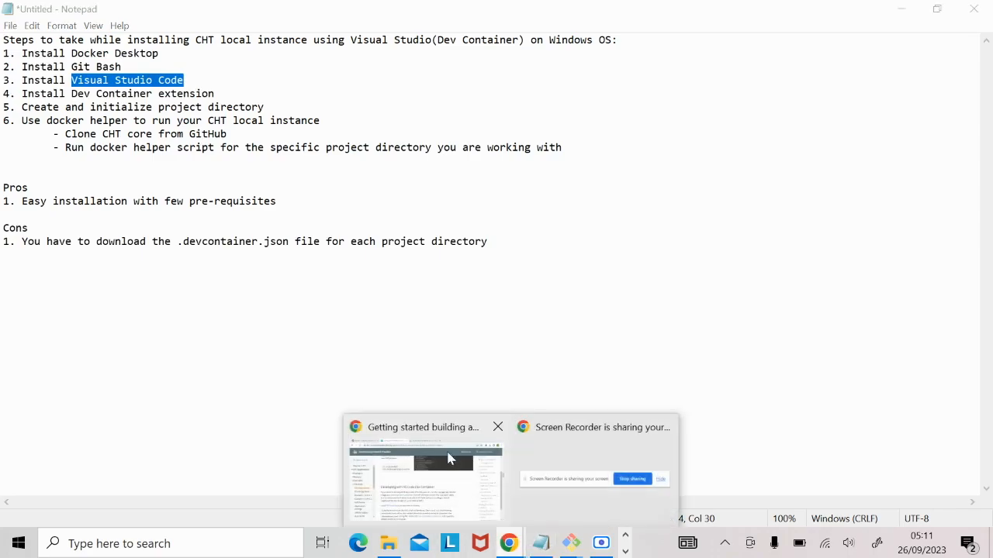
click(453, 456)
scroll(278, 186, down, 1)
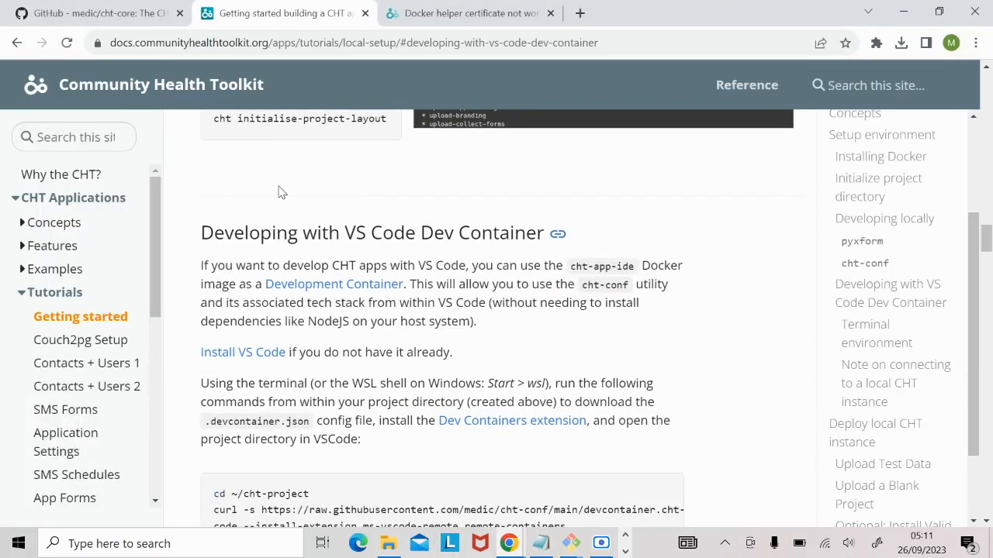
scroll(280, 194, down, 1)
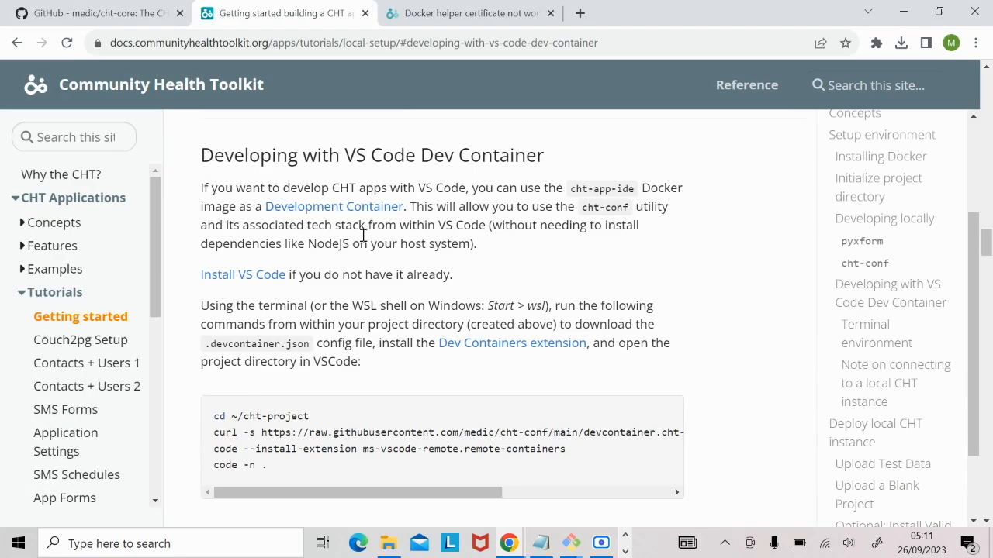
click(251, 278)
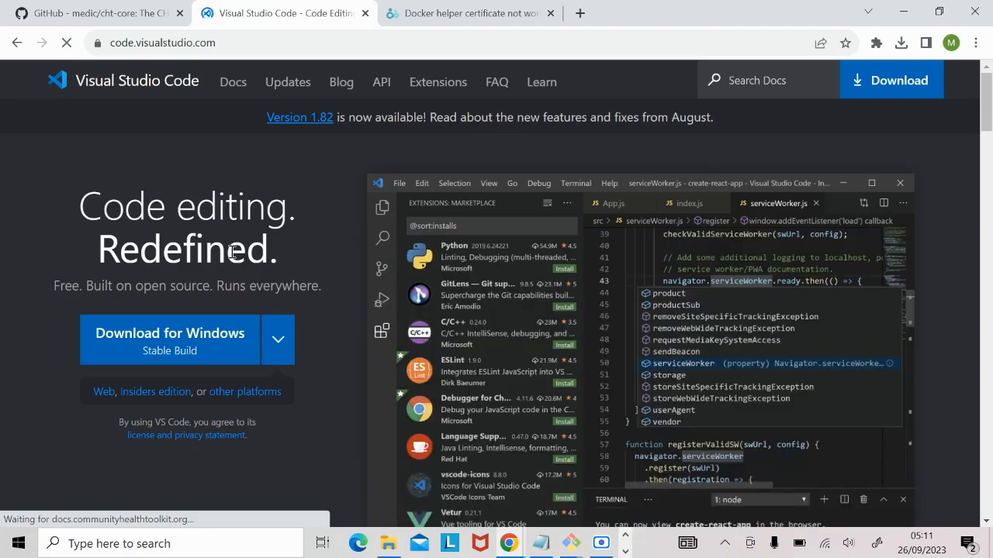
click(200, 346)
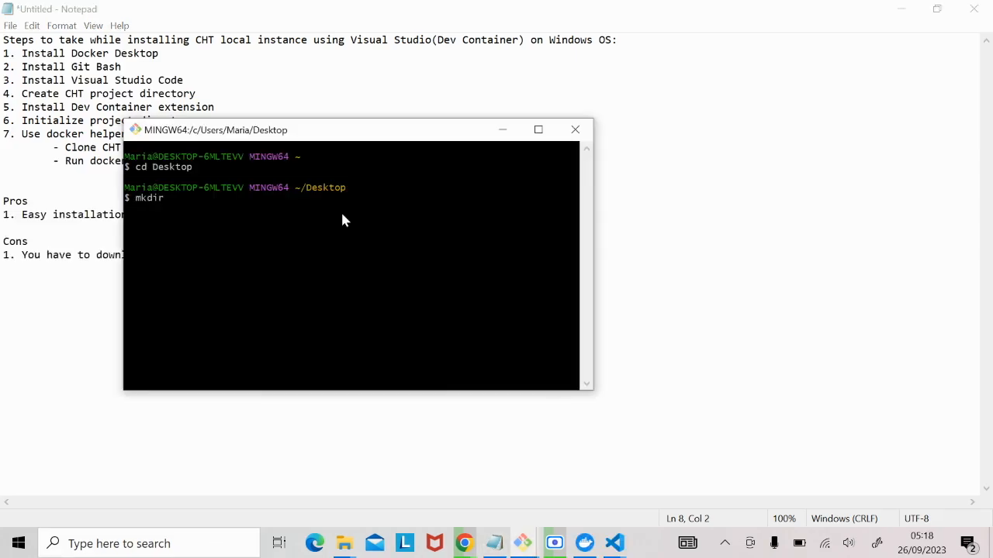
Step: Create a cht-project directory inside Desktop with mkdir, check it with dir, and change into it in Git Bash
text(ht-project)
key(Return)
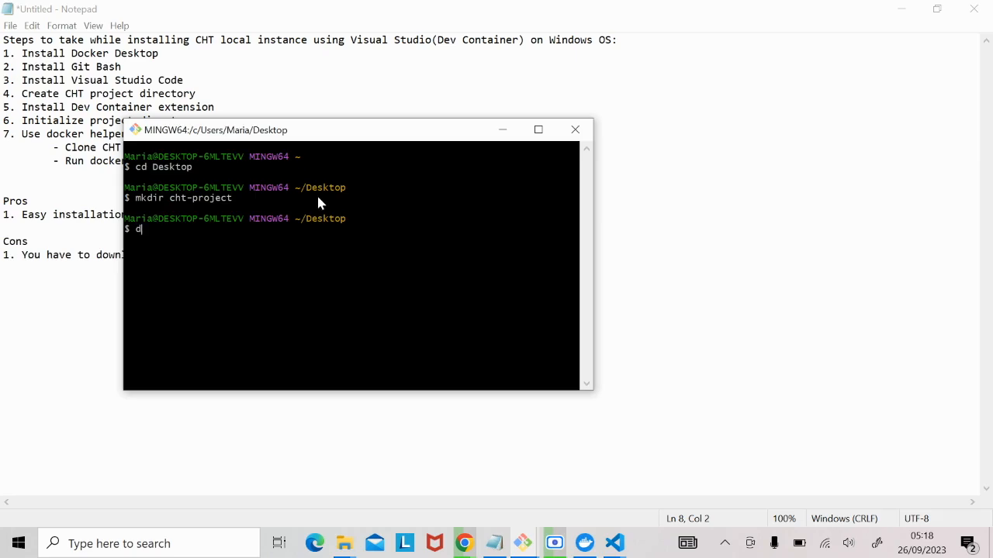
text(dir)
key(Return)
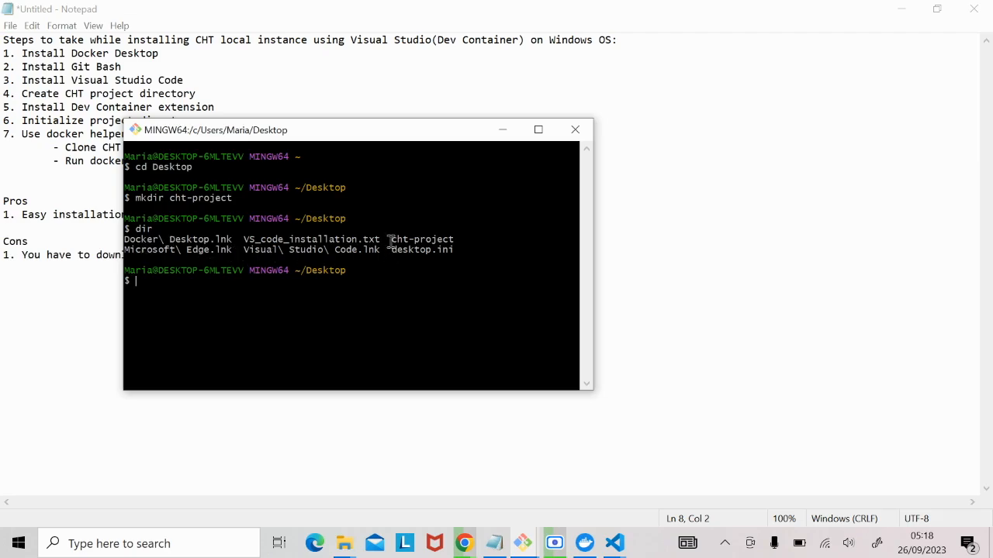
drag(394, 241, 460, 246)
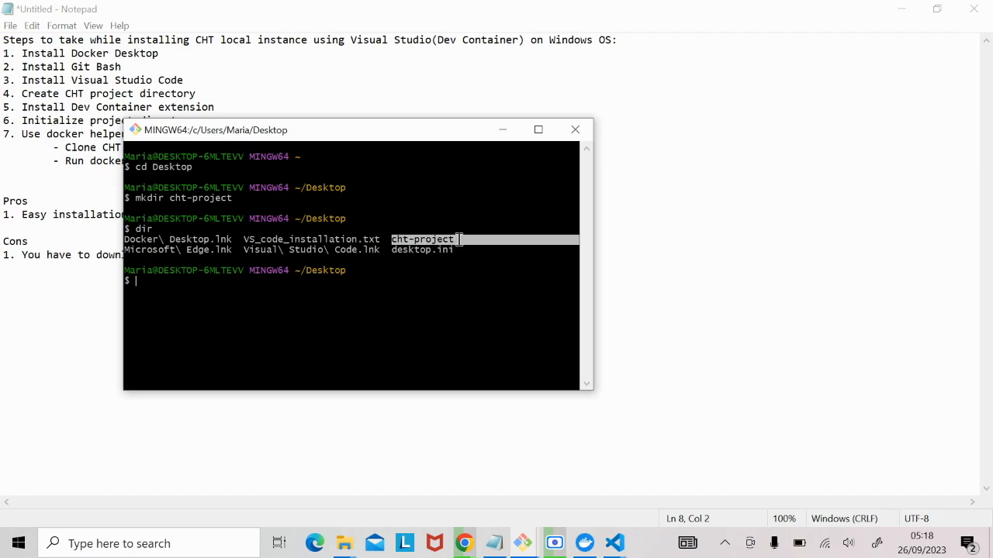
click(454, 240)
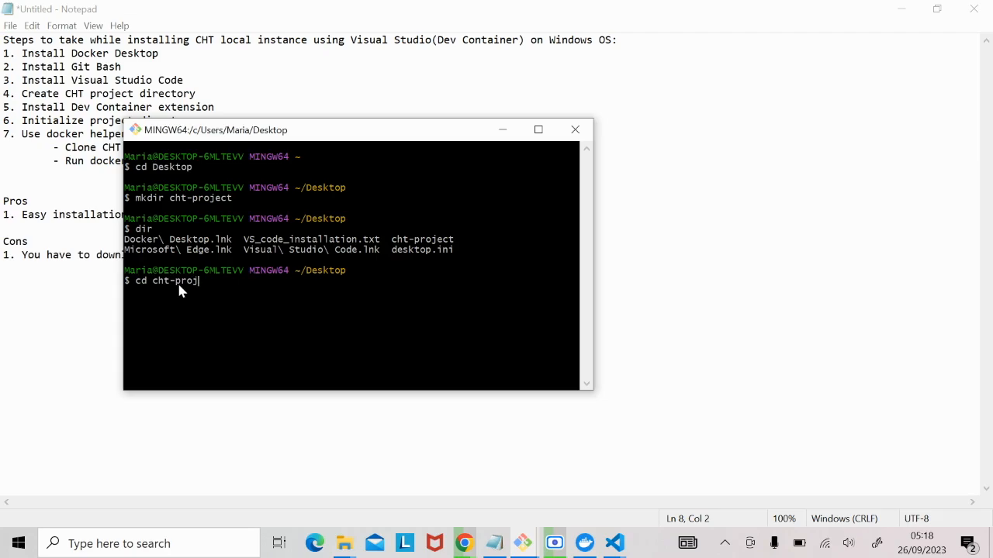
text(ct)
key(Return)
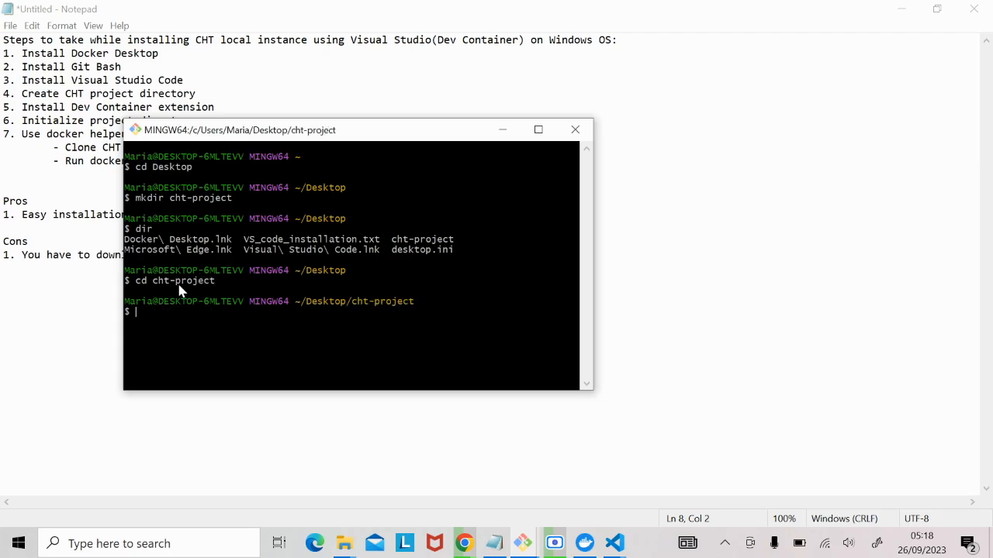
Step: Copy the curl, code --install-extension and code -n . commands from the Dev Container docs and run them in the cht-project Git Bash terminal
click(464, 543)
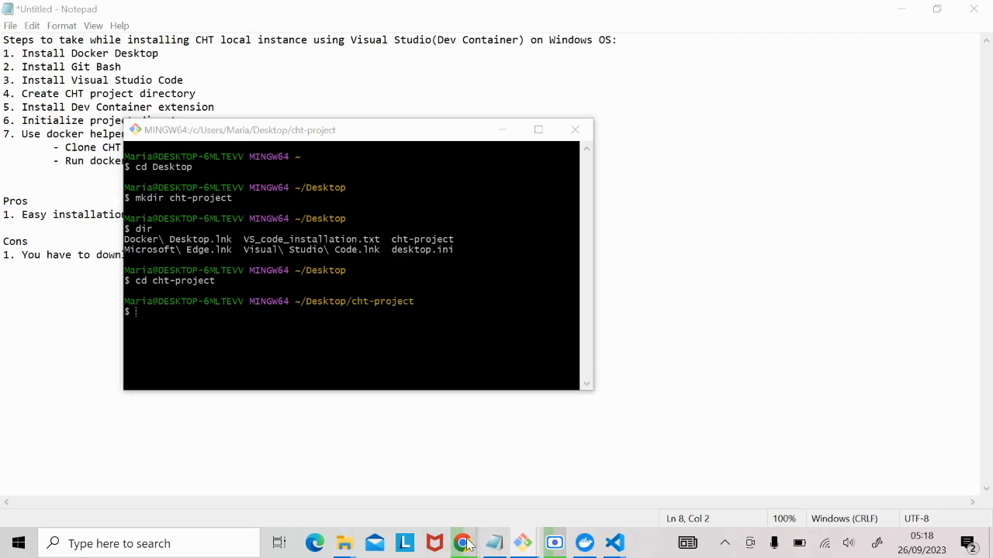
mouse_move(401, 480)
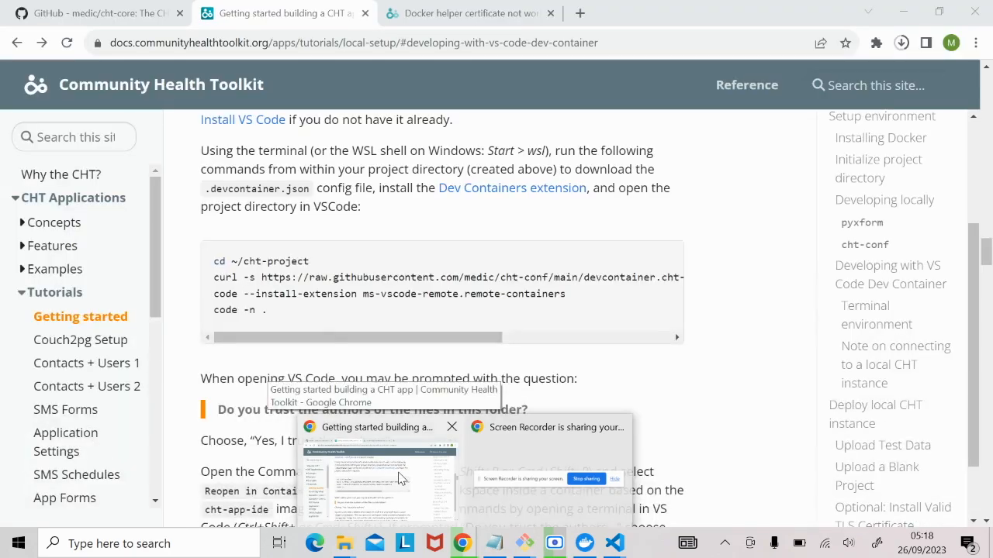
click(401, 480)
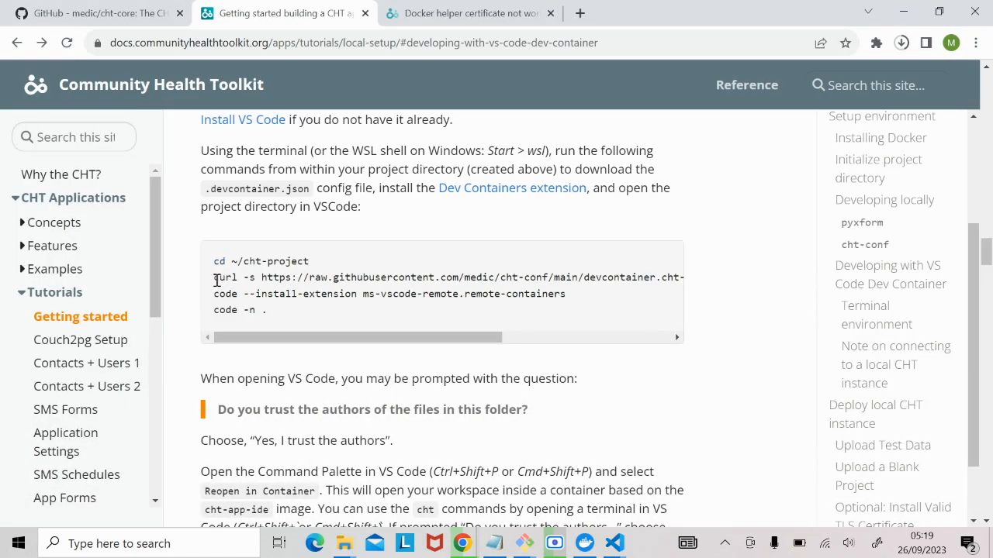
drag(216, 279, 267, 307)
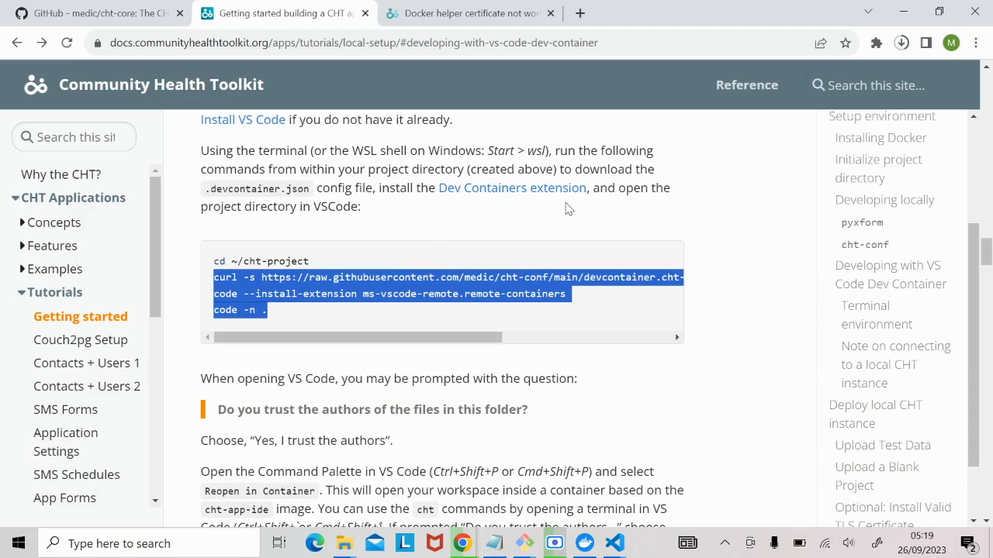
right_click(361, 284)
click(412, 298)
click(520, 542)
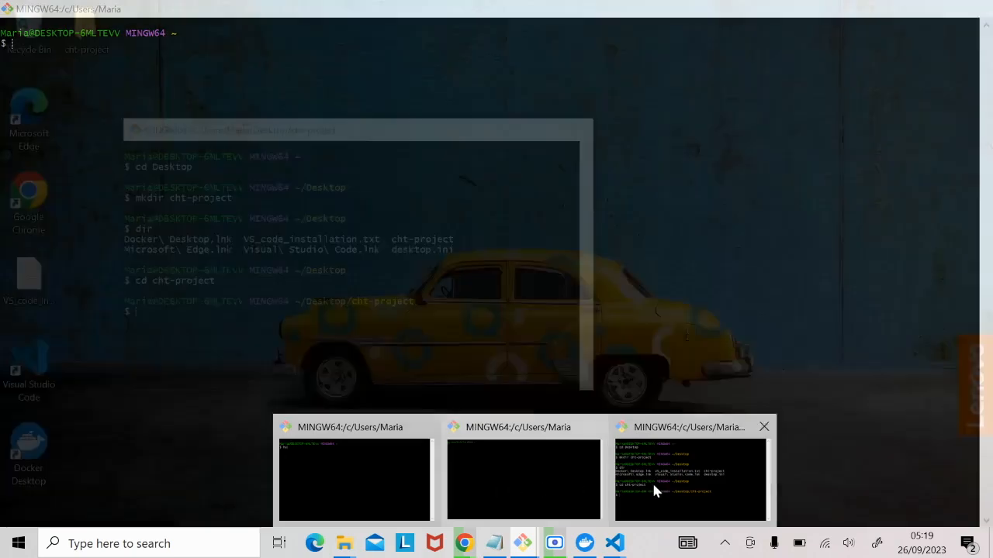
click(658, 487)
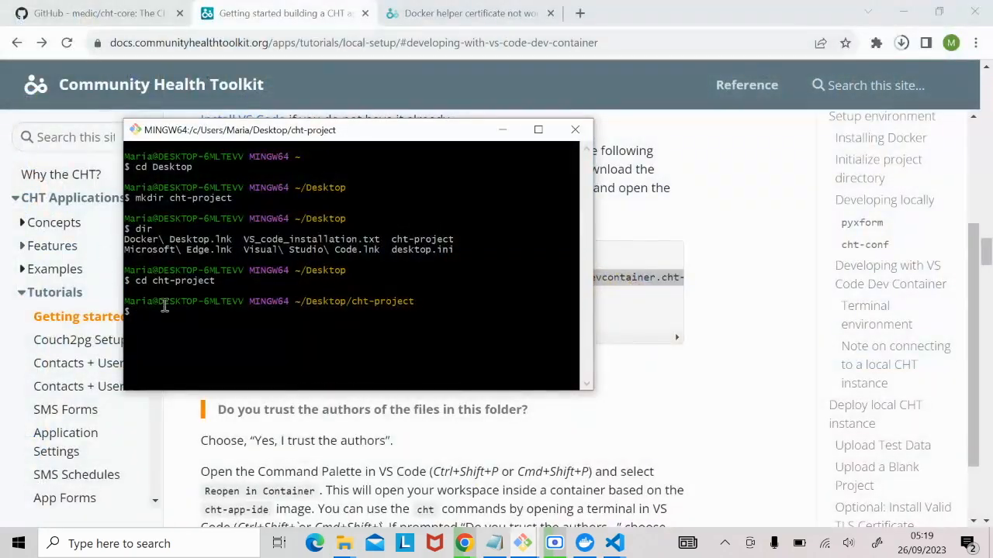
right_click(140, 315)
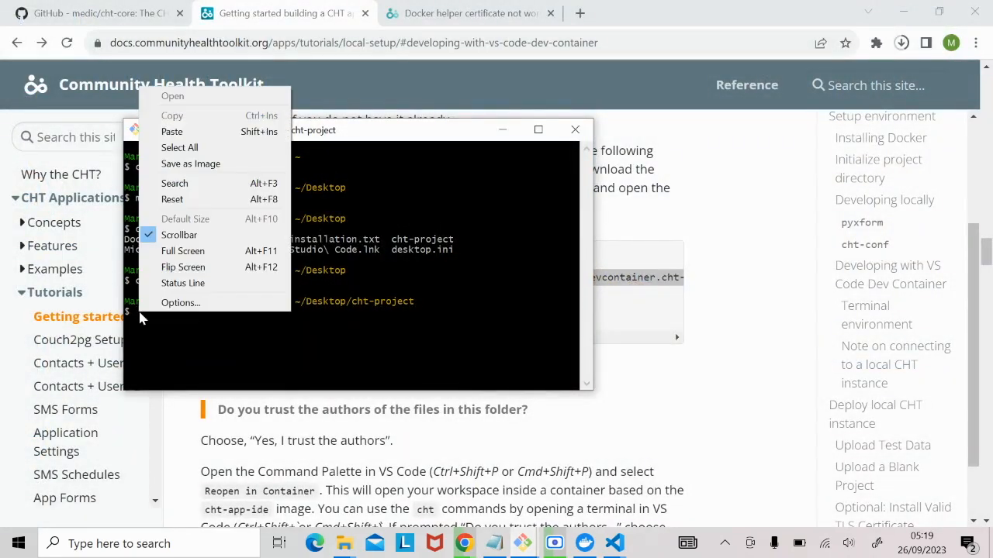
click(171, 132)
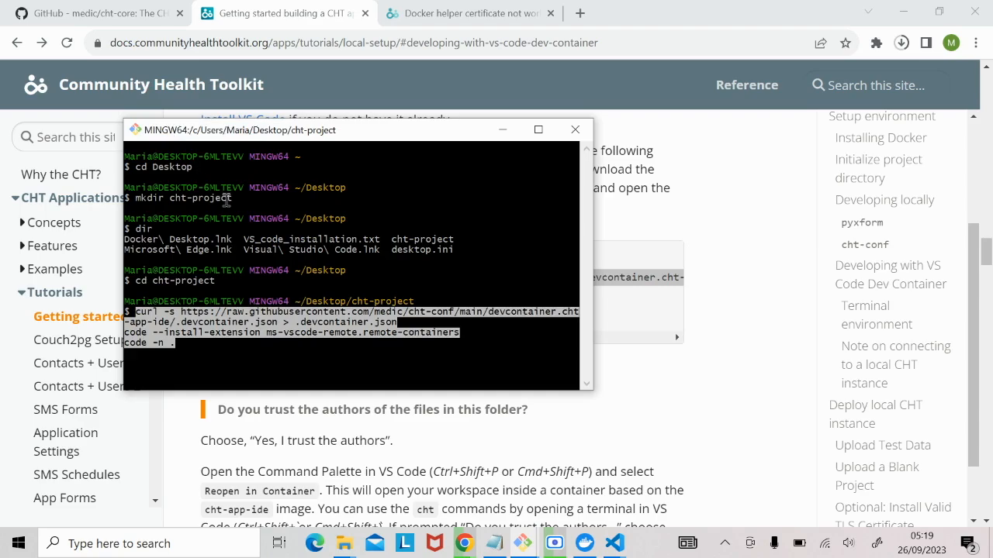
key(Return)
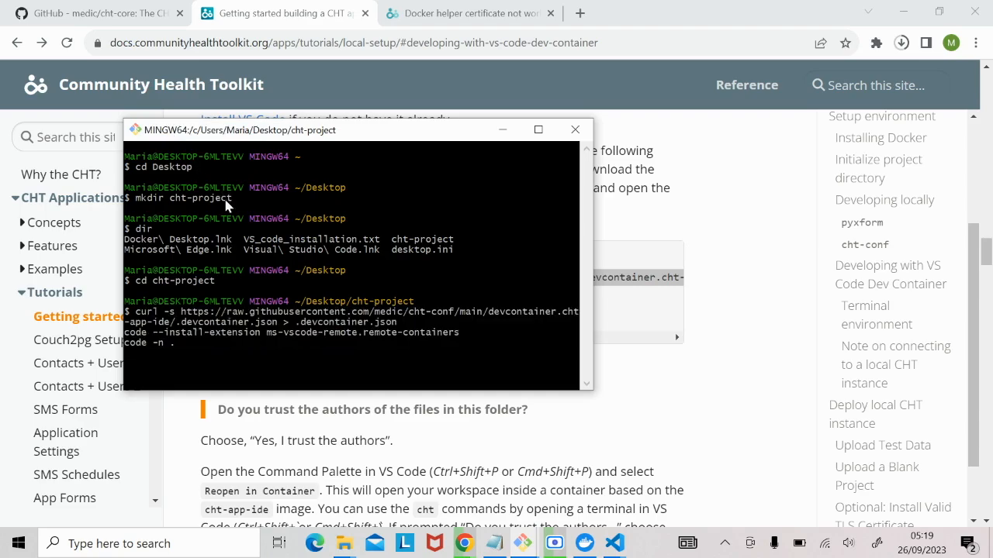
click(538, 134)
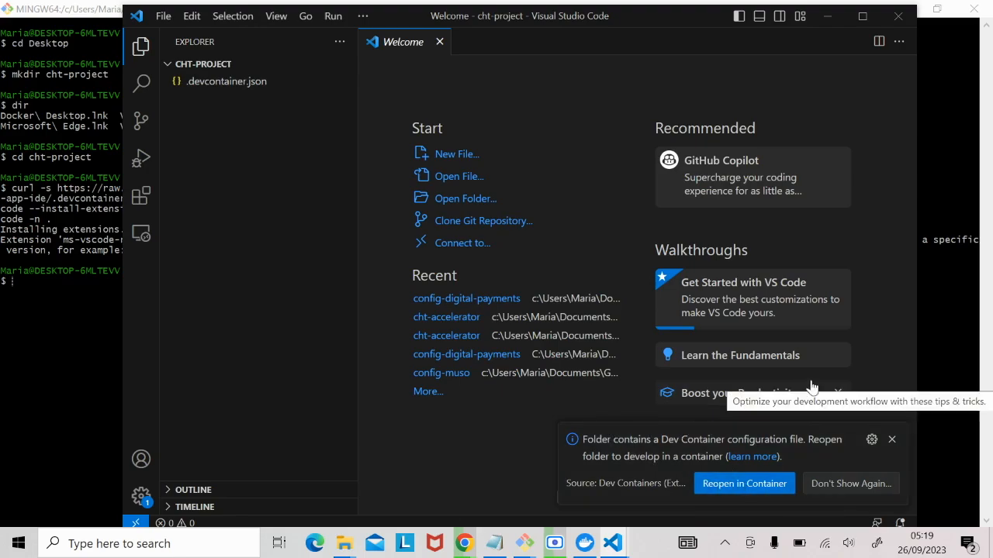
Step: Reopen the cht-project folder in the dev container and maximize the Visual Studio Code window
click(764, 483)
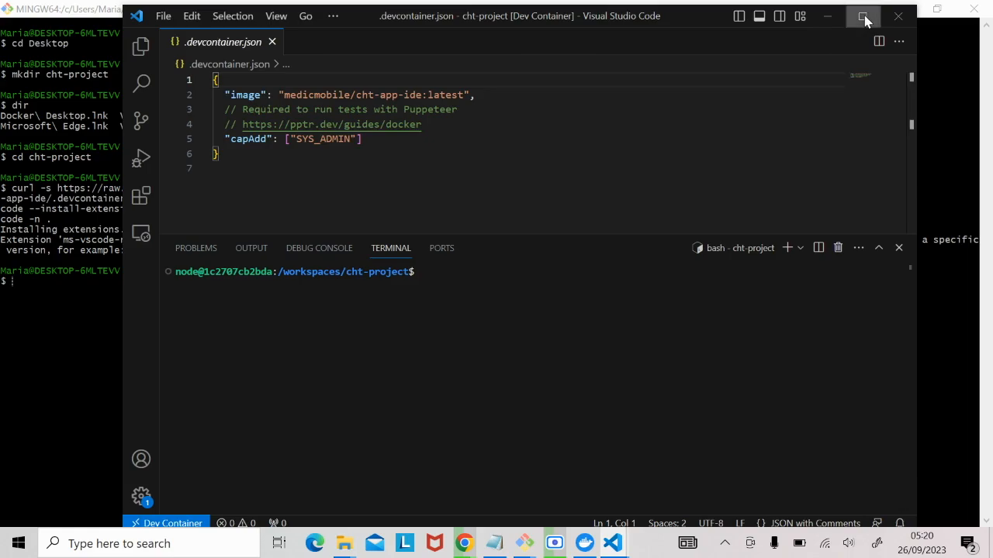
click(865, 20)
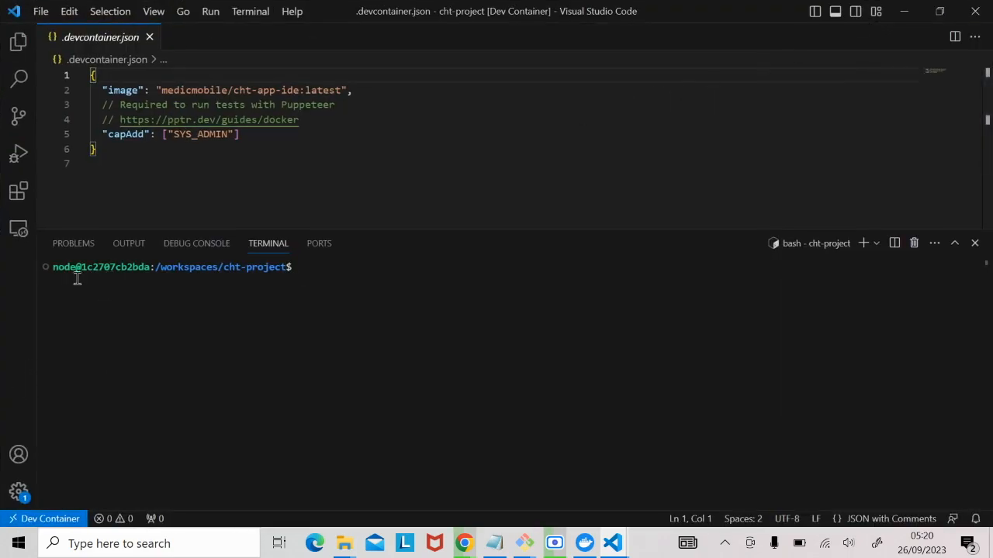
Step: Examine the container's terminal prompt and the installed extensions for Dev Containers
drag(52, 267, 298, 266)
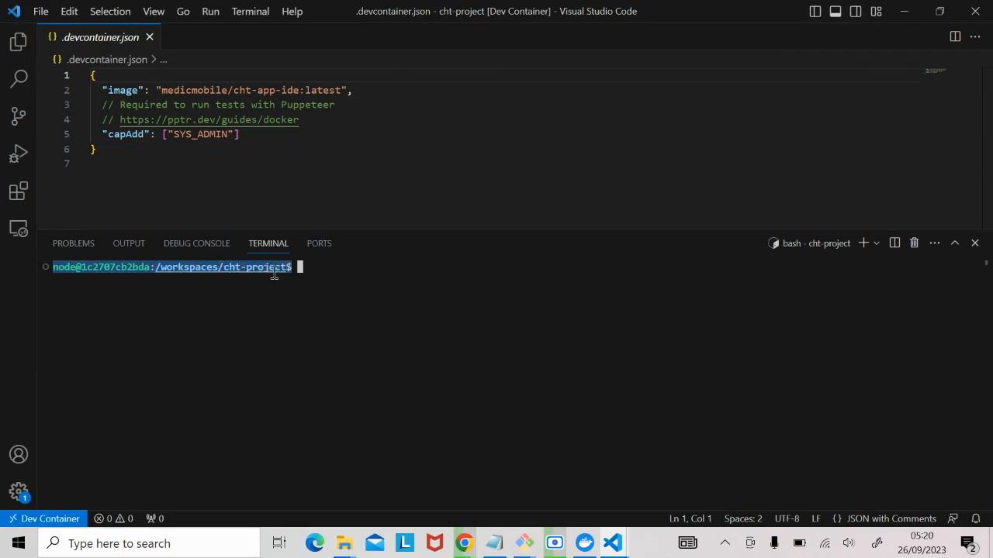
click(312, 270)
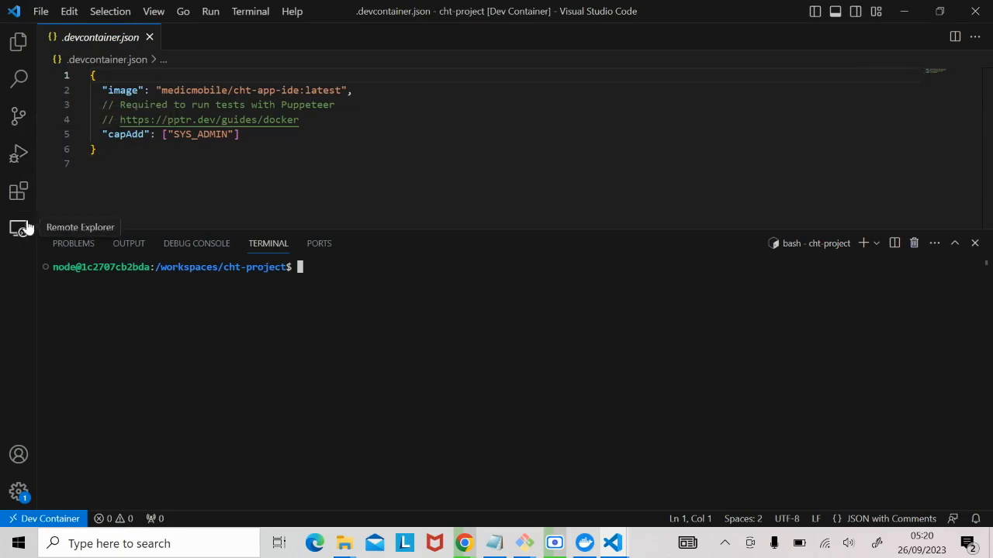
click(18, 191)
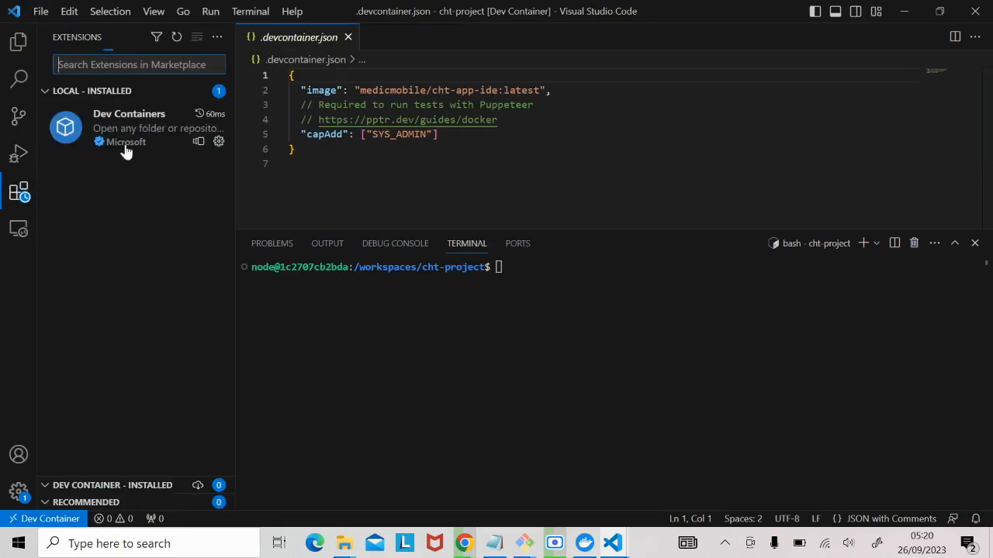
Step: Show the cht-project files in the Explorer and focus the dev container's terminal
mouse_move(136, 139)
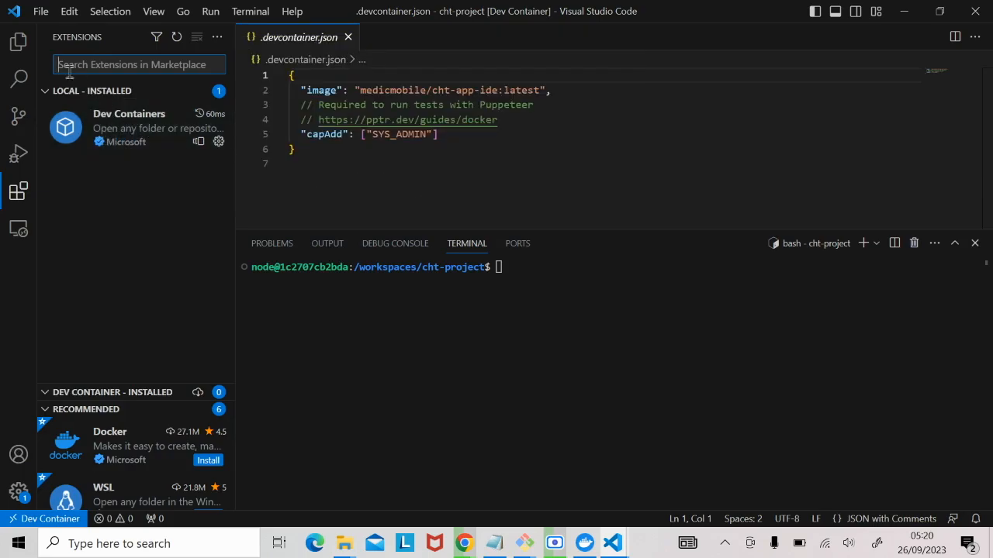
click(19, 43)
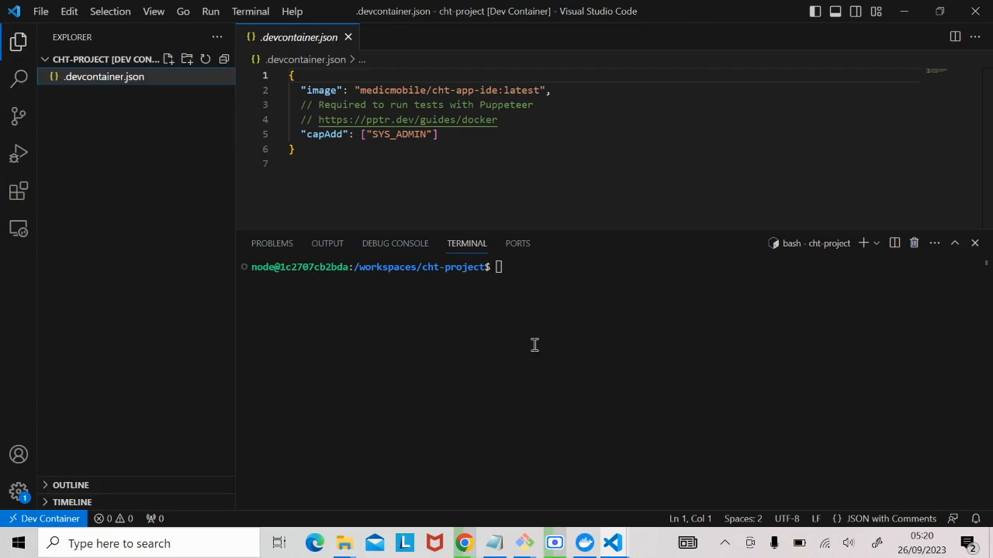
click(492, 266)
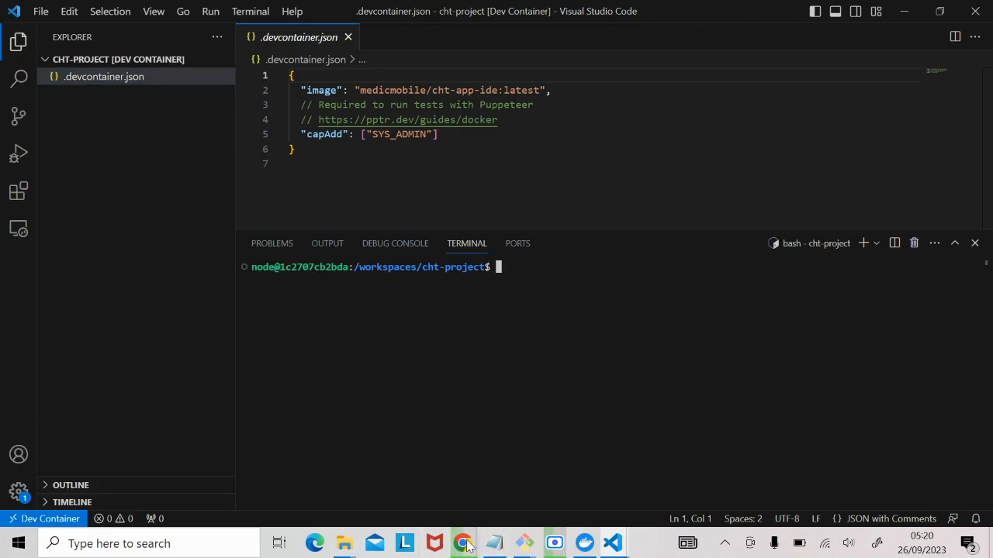
Step: Switch to Notepad and highlight checklist items 4 to 6, from creating the project directory to initializing it
click(495, 545)
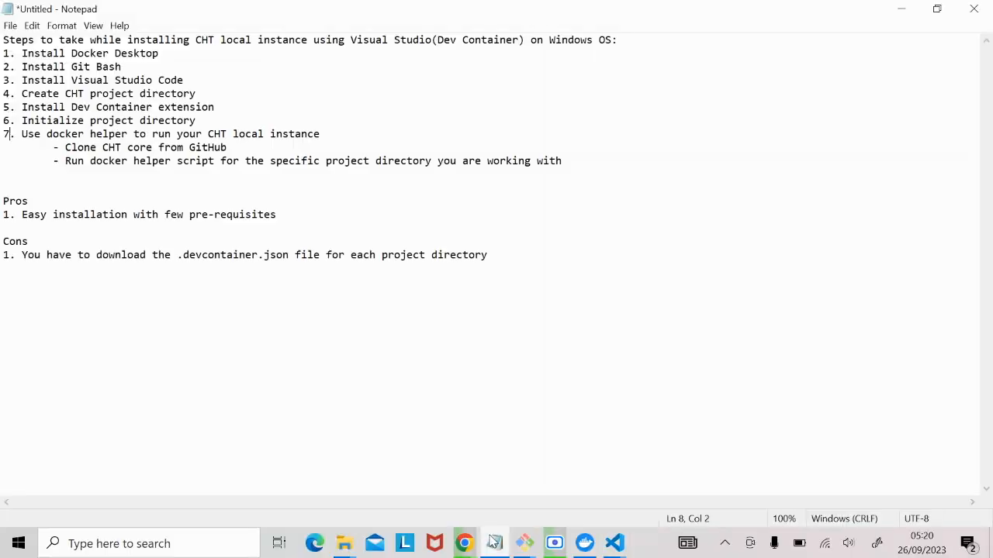
drag(23, 93, 195, 94)
drag(26, 109, 216, 108)
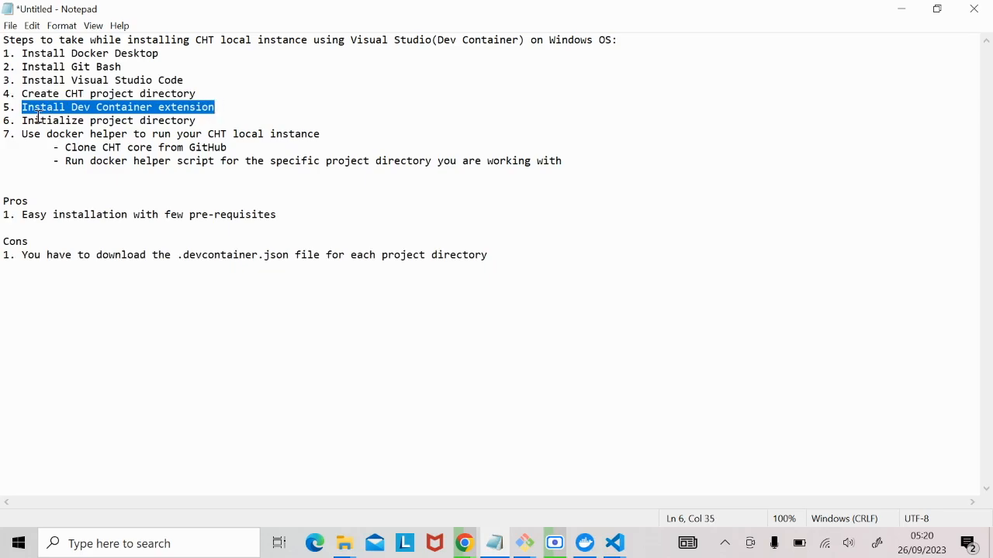
drag(19, 120, 196, 122)
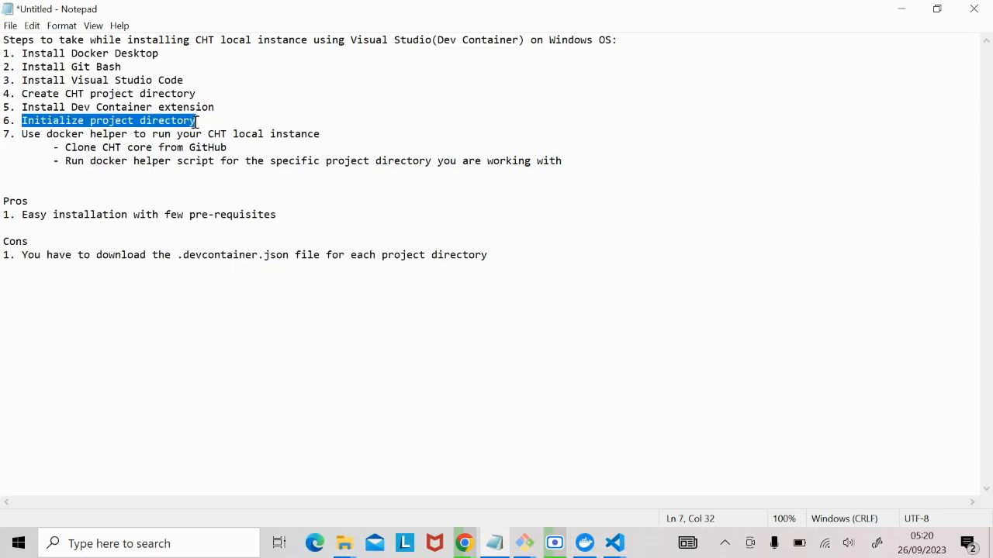
Step: Copy the cht initialise-project-layout command from the CHT docs in Chrome and run it in Visual Studio Code's cht-project terminal
mouse_move(464, 542)
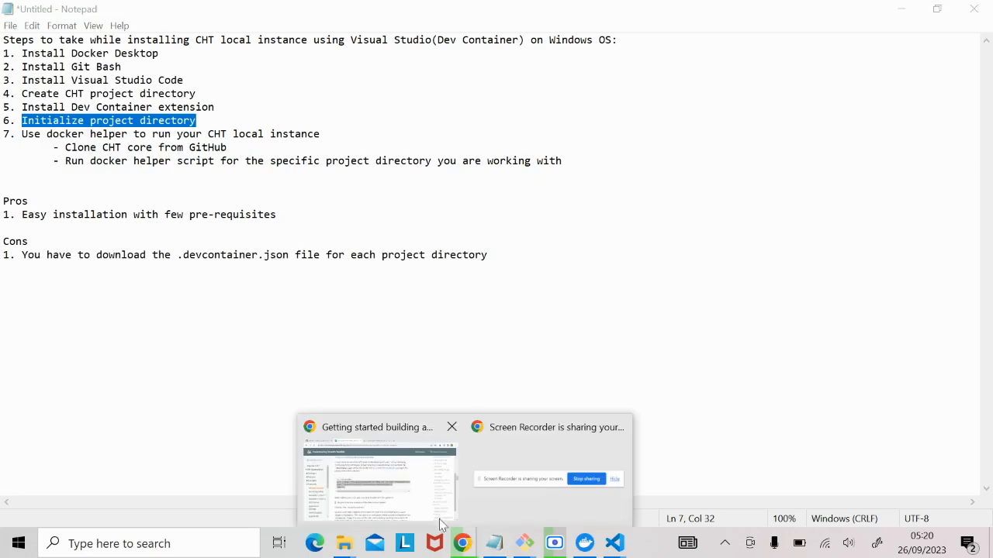
click(392, 488)
scroll(264, 227, down, 4)
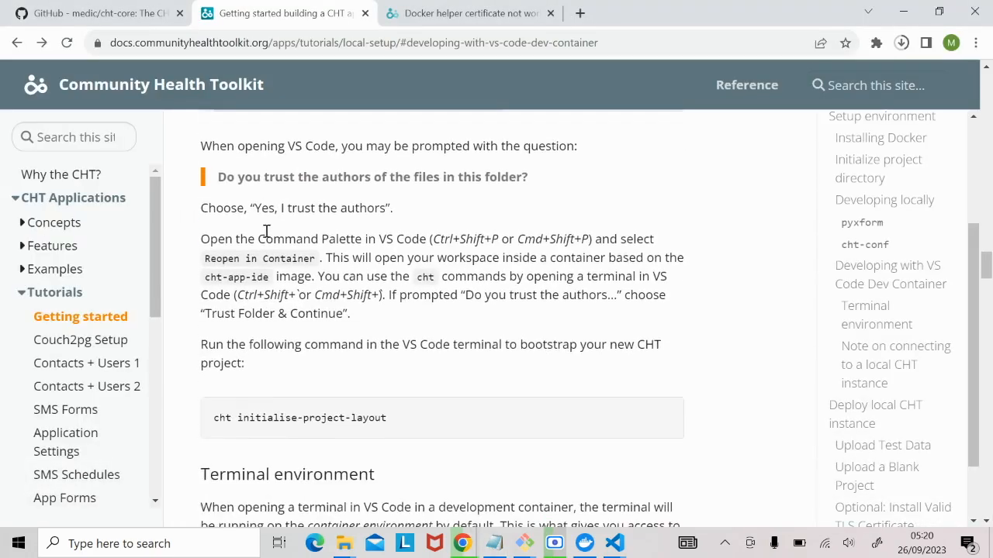
drag(210, 347, 404, 345)
right_click(357, 343)
click(373, 353)
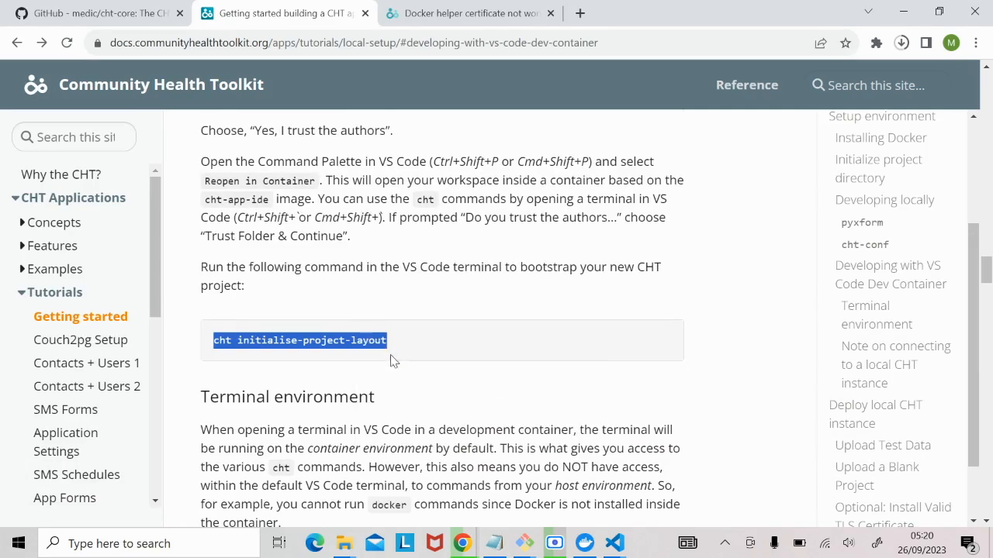
mouse_move(618, 548)
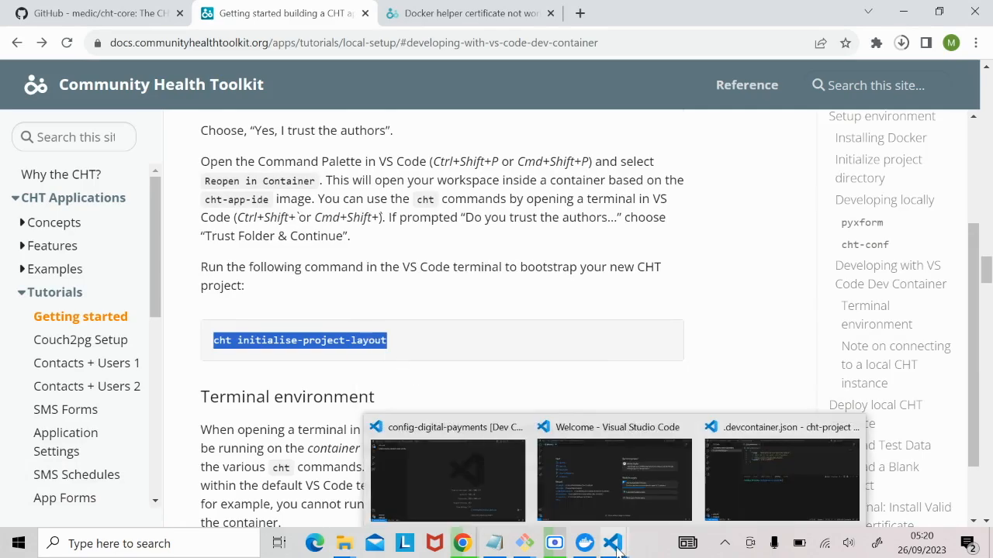
click(760, 480)
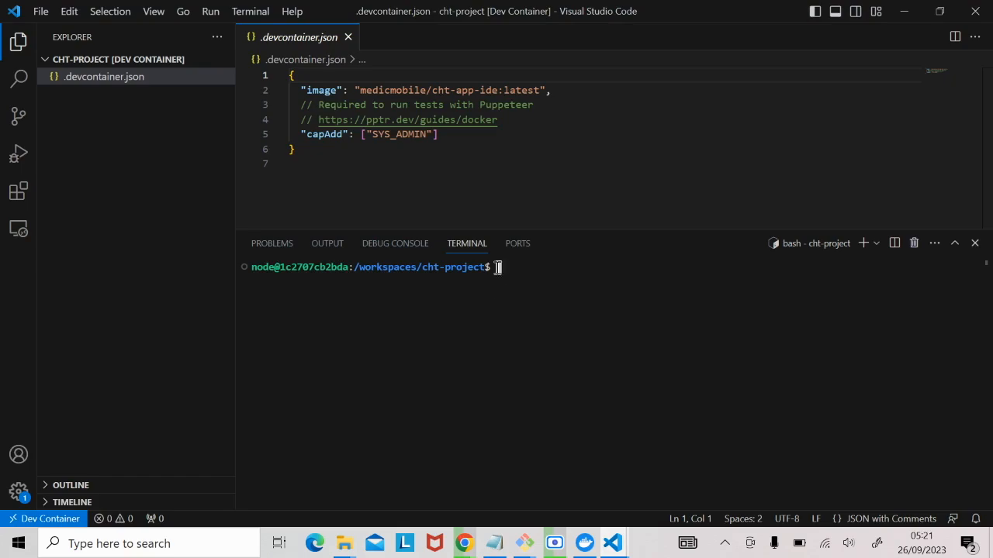
key(ctrl+v)
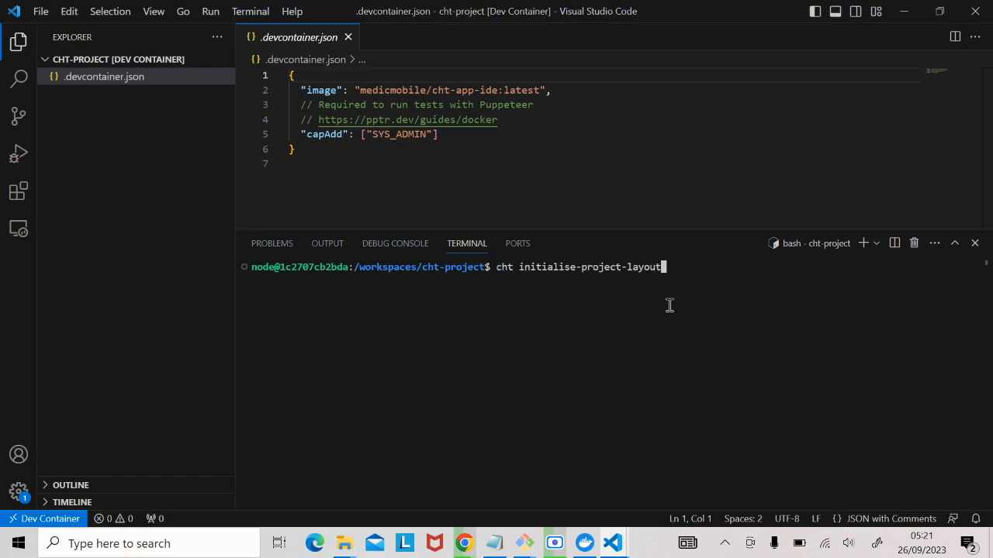
key(Return)
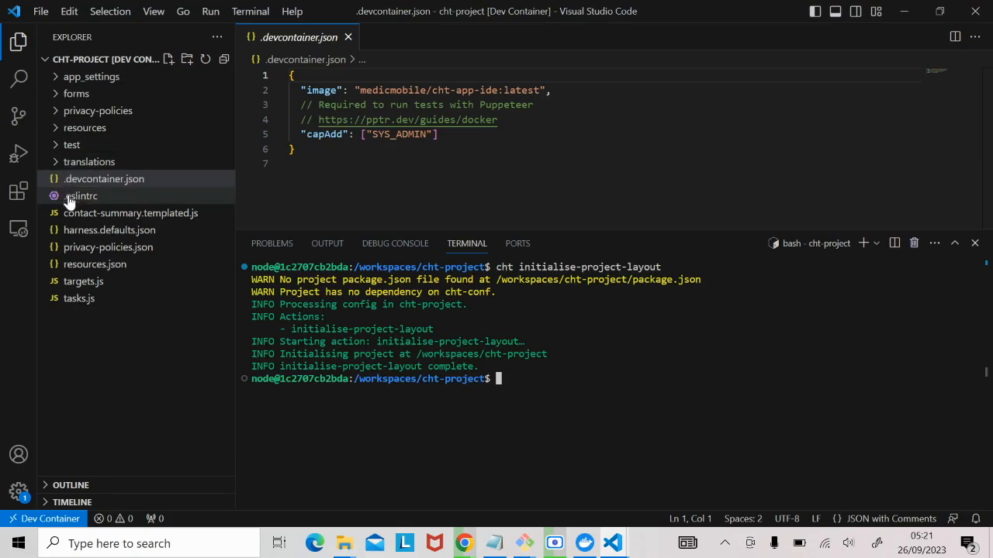
Step: Inspect the contents of the app_settings, forms and privacy-policies folders in cht-project, collapsing each one again
click(55, 78)
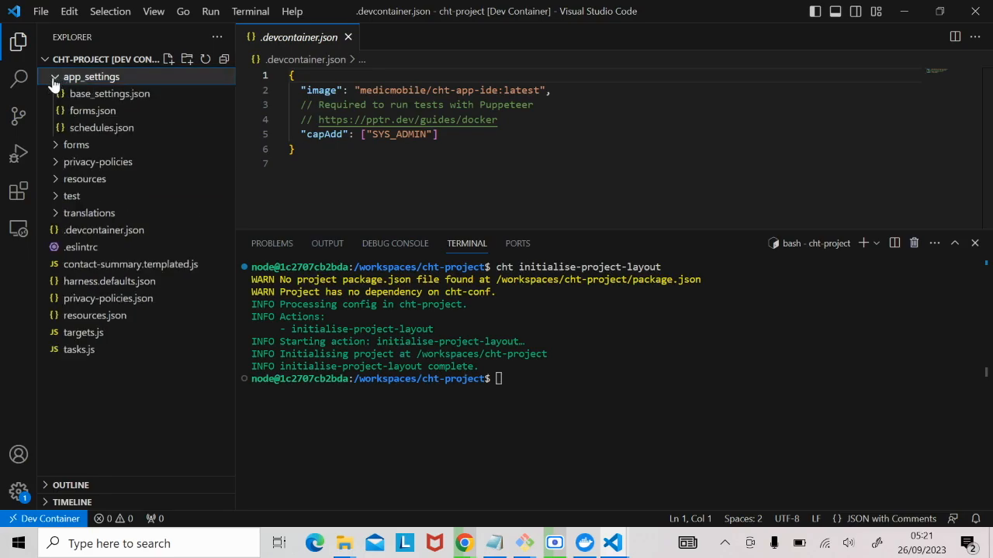
click(54, 78)
click(55, 96)
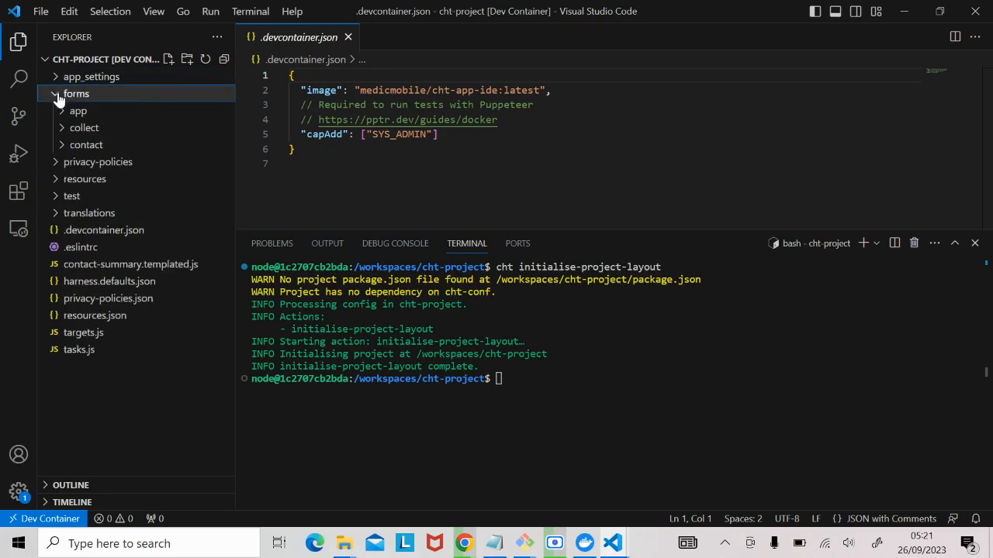
click(61, 111)
click(55, 95)
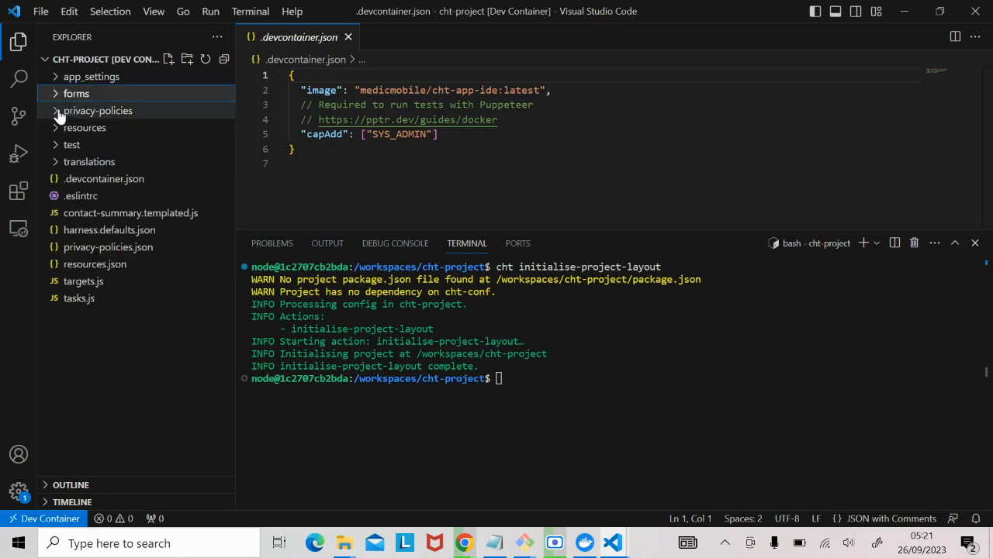
click(54, 112)
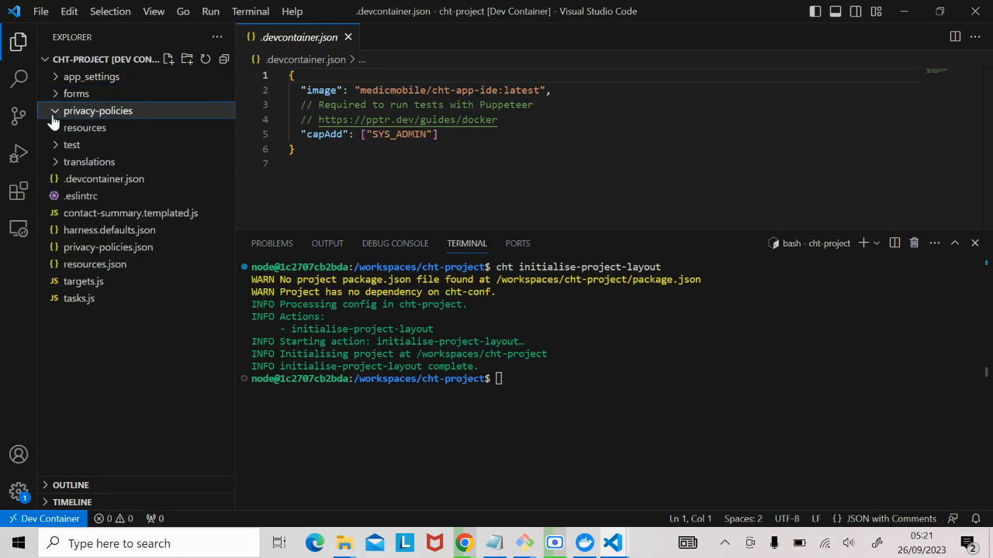
click(55, 112)
Step: Switch to Notepad and highlight checklist item 7 on docker helper and its sub-item about cloning CHT core from GitHub
click(462, 546)
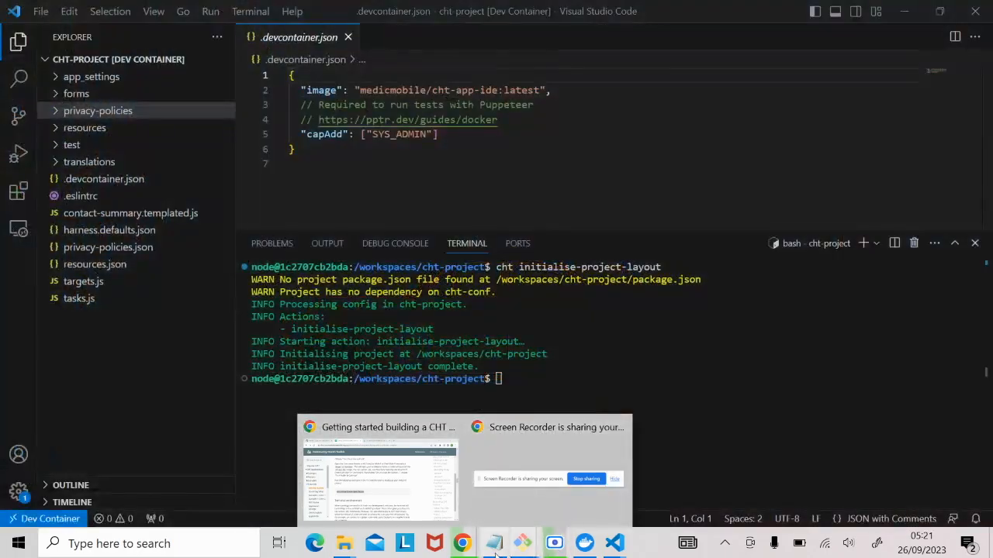
click(494, 543)
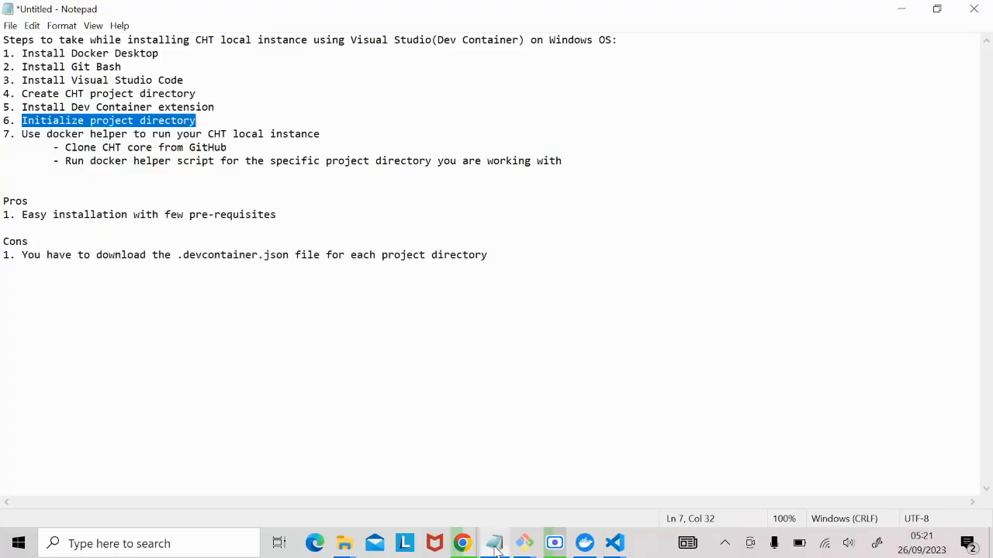
mouse_move(22, 135)
mouse_down()
mouse_move(237, 132)
mouse_move(378, 144)
mouse_up()
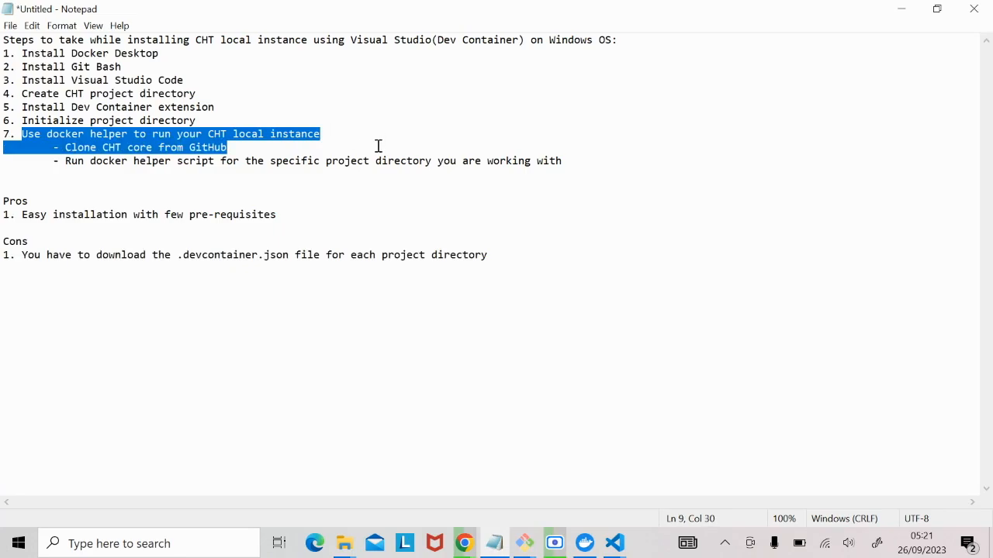
drag(516, 154, 567, 160)
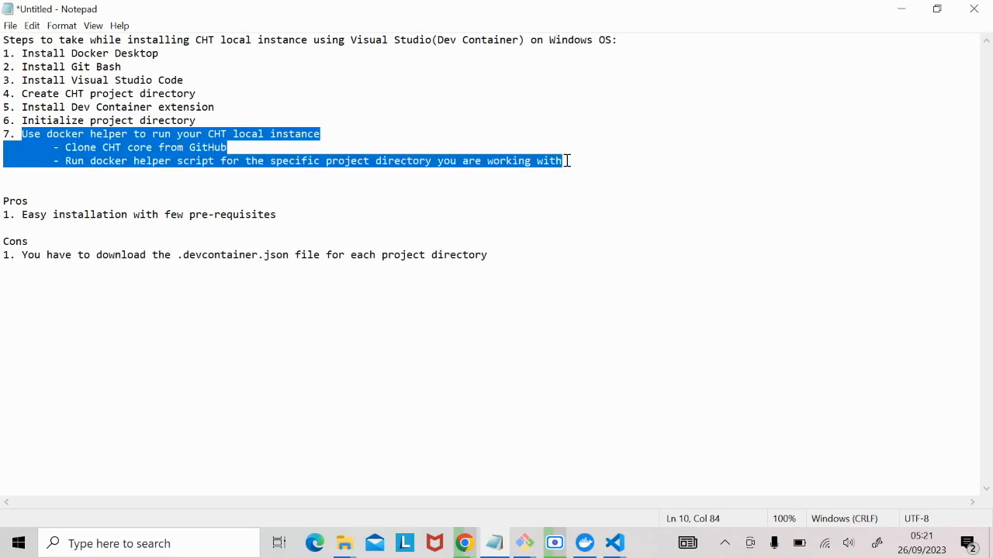
click(235, 146)
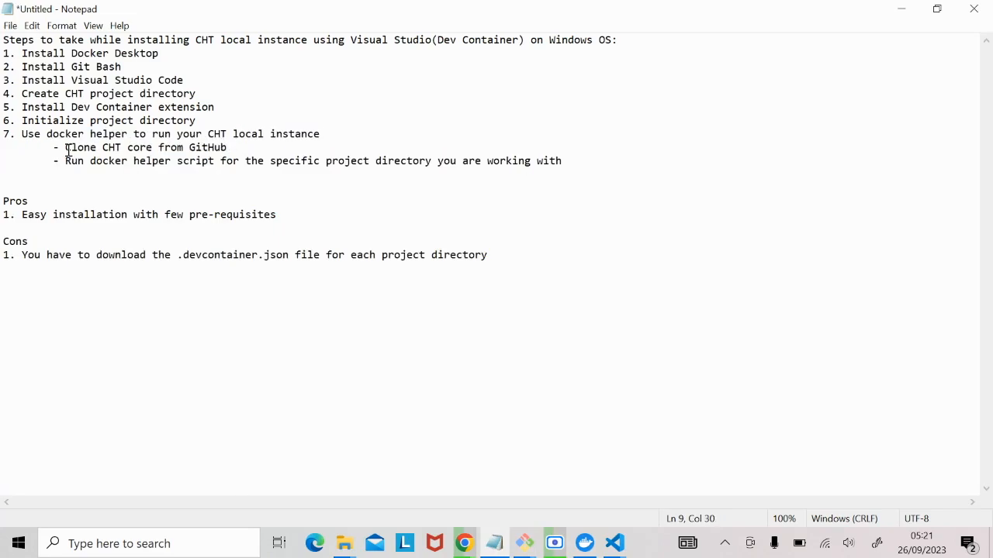
drag(69, 147, 226, 147)
Step: Open the CHT Docker Helper for 4.x guide from the Getting started docs in Chrome and read its introduction
mouse_move(464, 542)
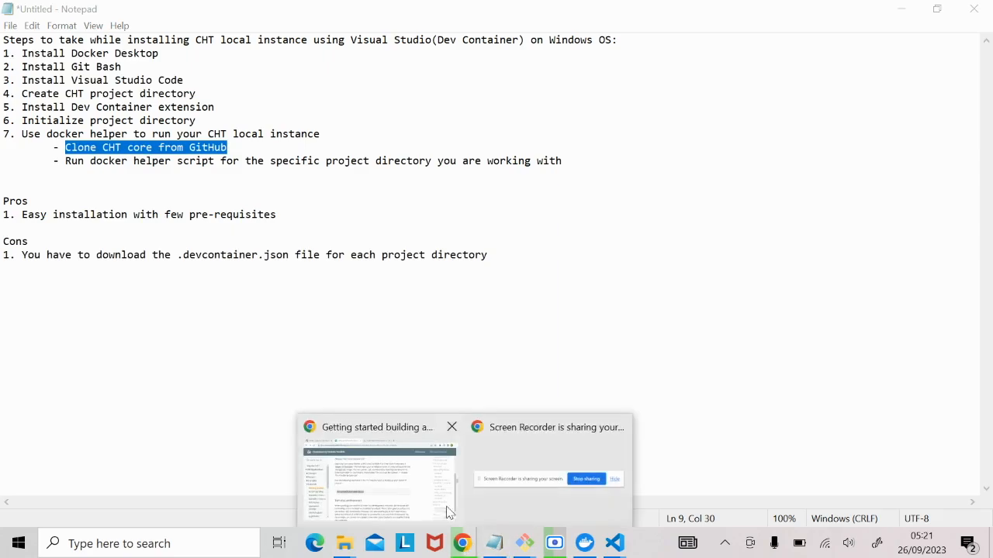
click(416, 488)
scroll(388, 354, down, 5)
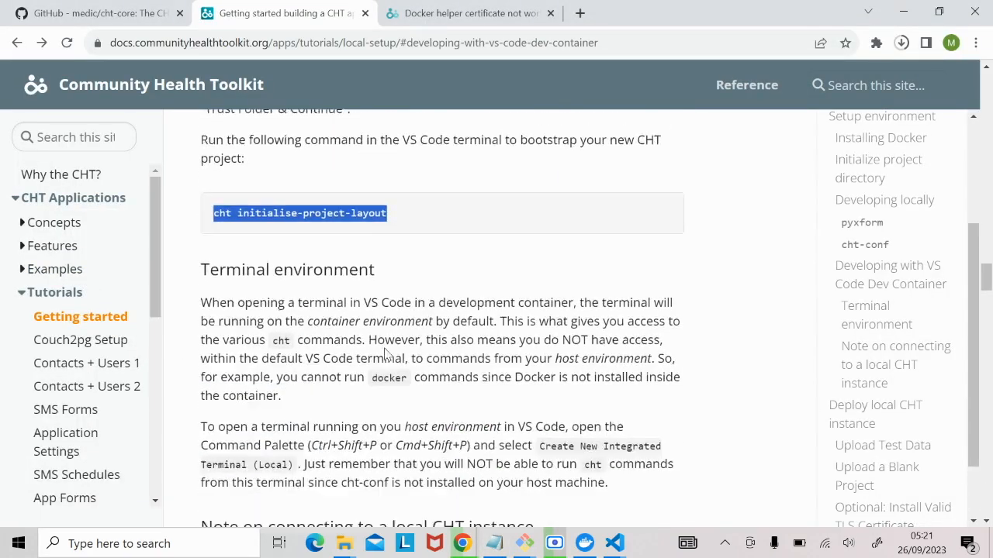
click(656, 310)
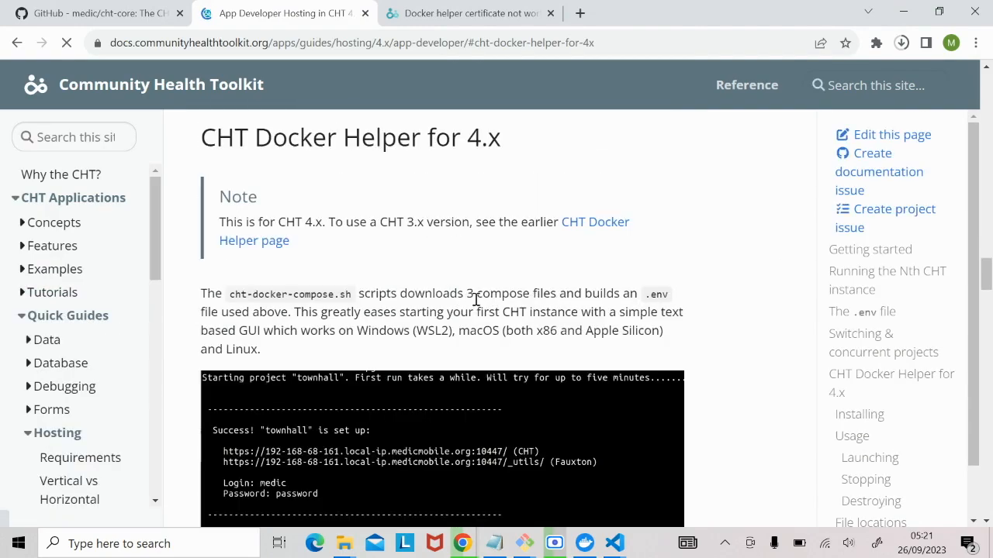
scroll(515, 289, down, 1)
scroll(512, 293, up, 1)
scroll(512, 293, down, 3)
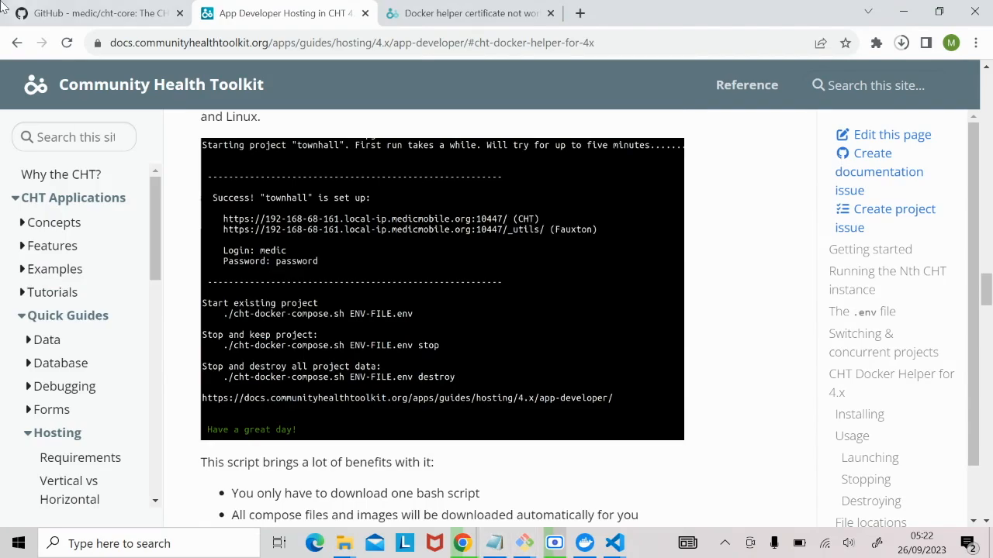
Step: Copy the HTTPS clone URL of medic/cht-core from GitHub and clone the repository into Desktop with git clone in Git Bash
click(62, 15)
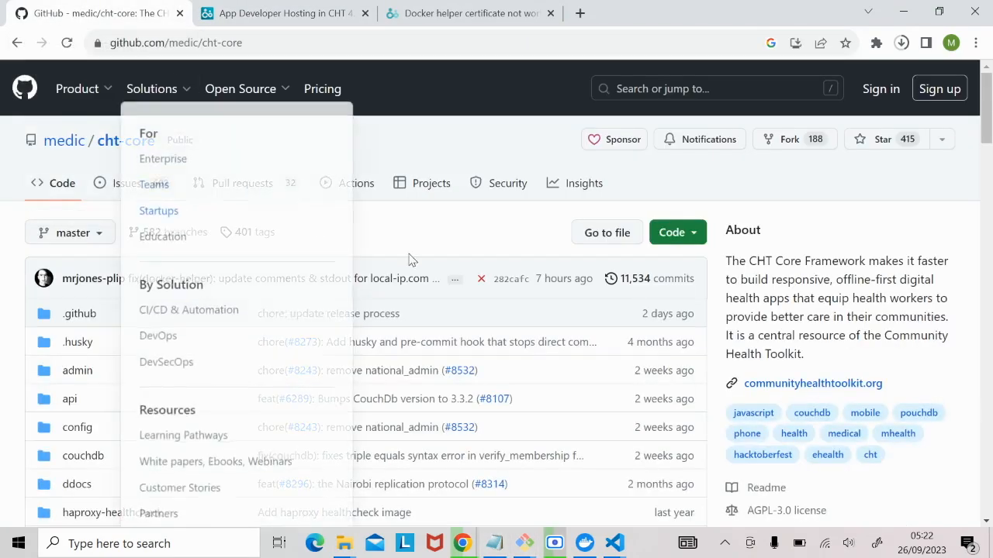
click(701, 235)
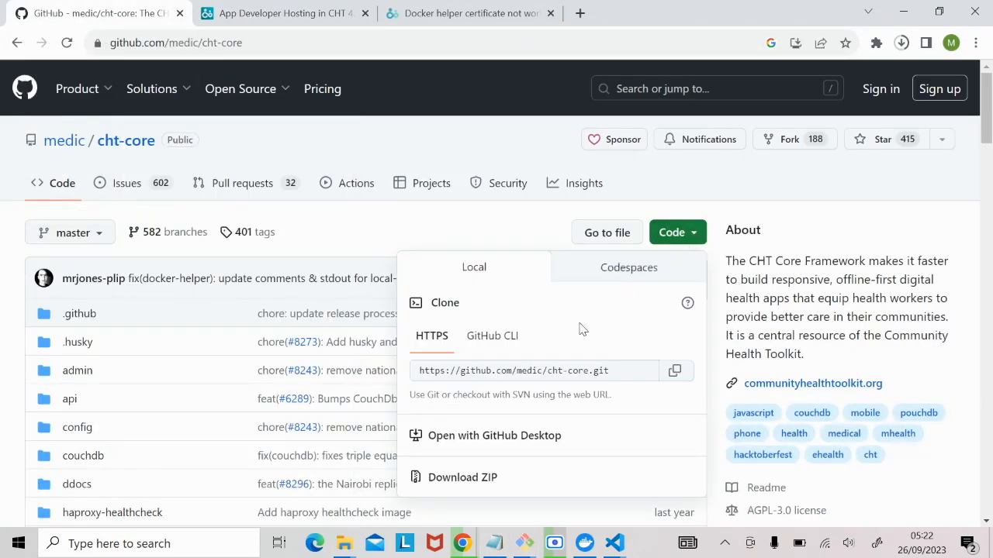
click(672, 376)
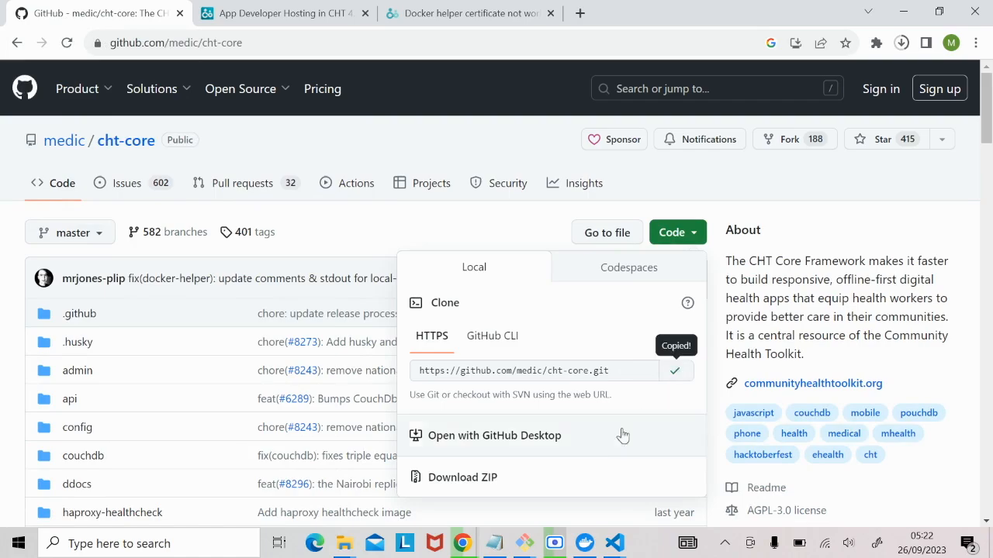
click(525, 544)
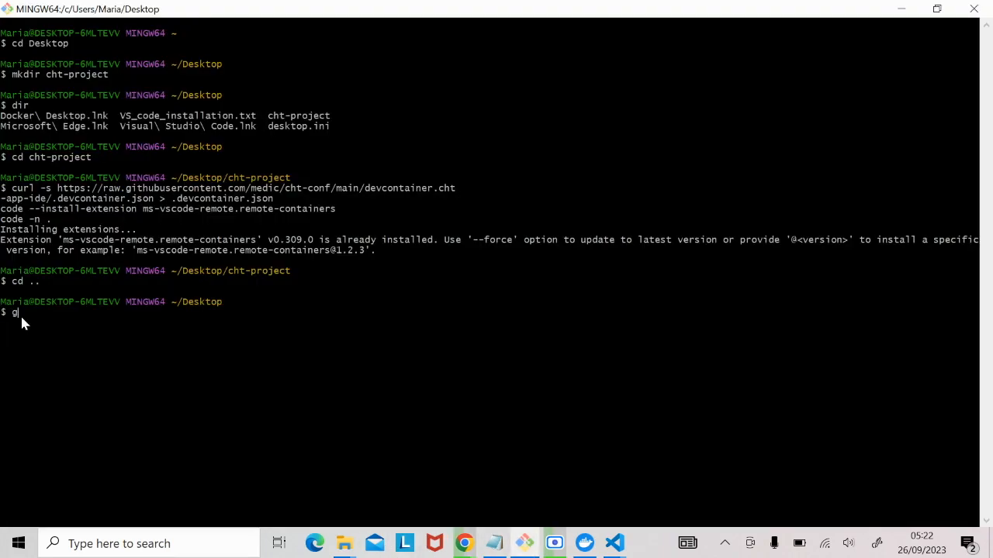
text(git clone)
right_click(72, 314)
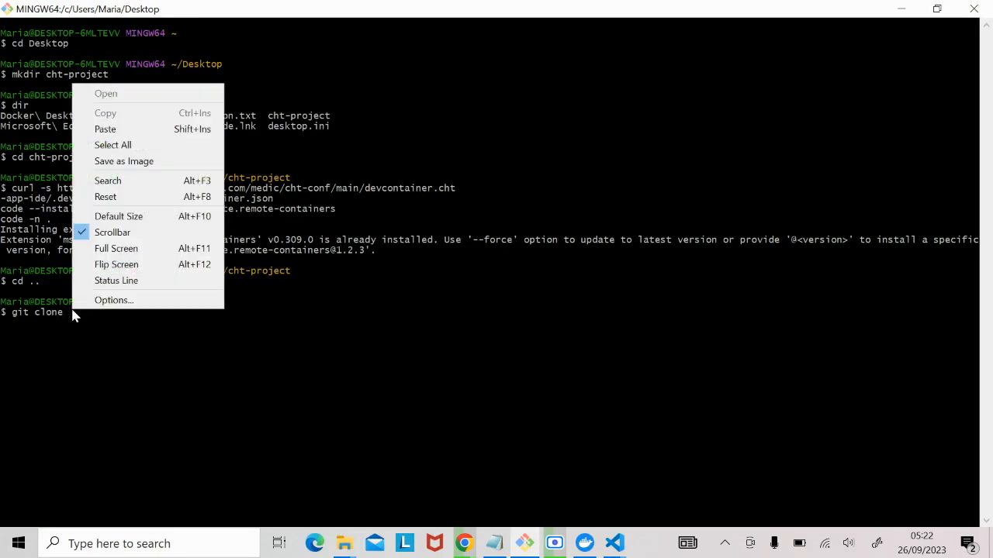
click(109, 129)
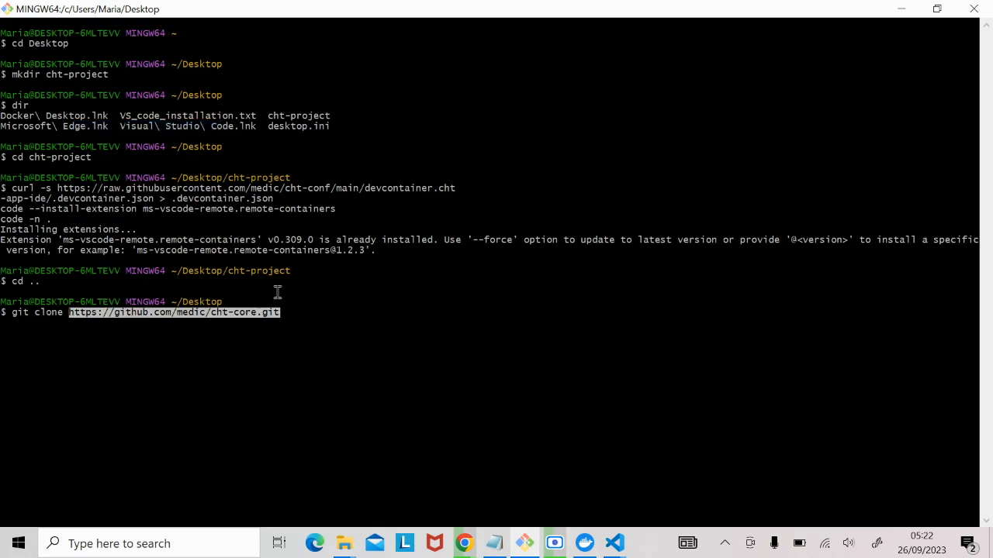
key(Return)
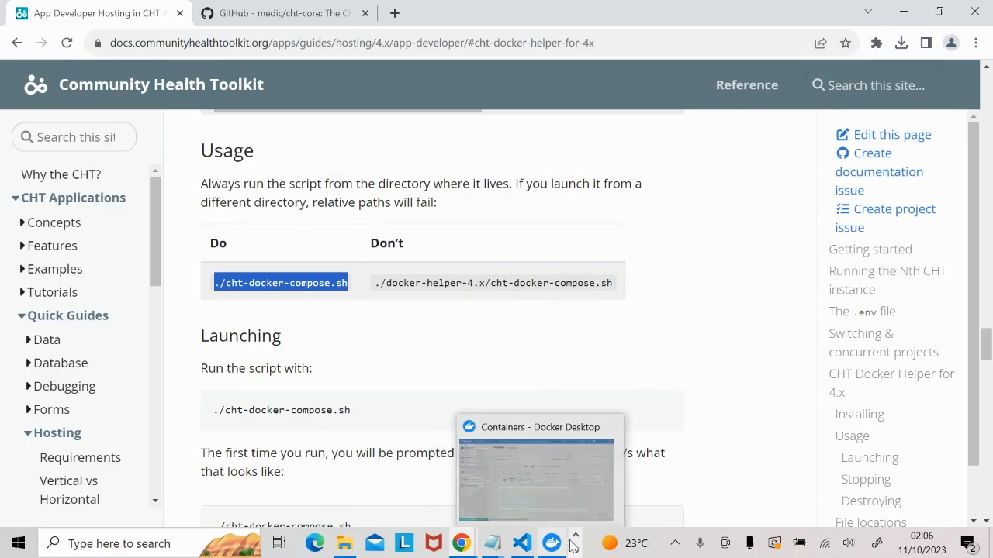
Step: Switch to Git Bash and run ./cht-docker-compose.sh, initializing a new project with the latest CHT Core version 4.4.1 and starting roundup_call_october
click(575, 551)
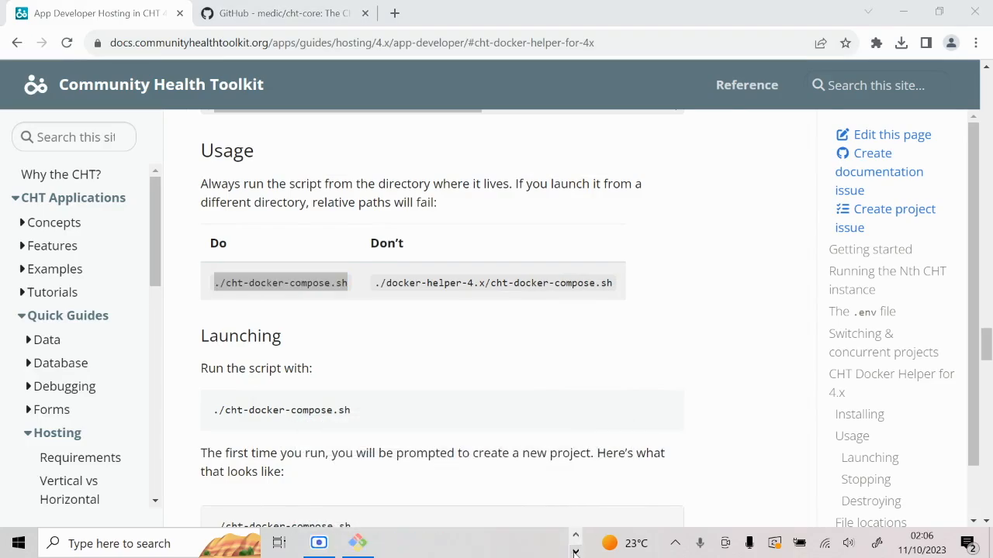
click(357, 542)
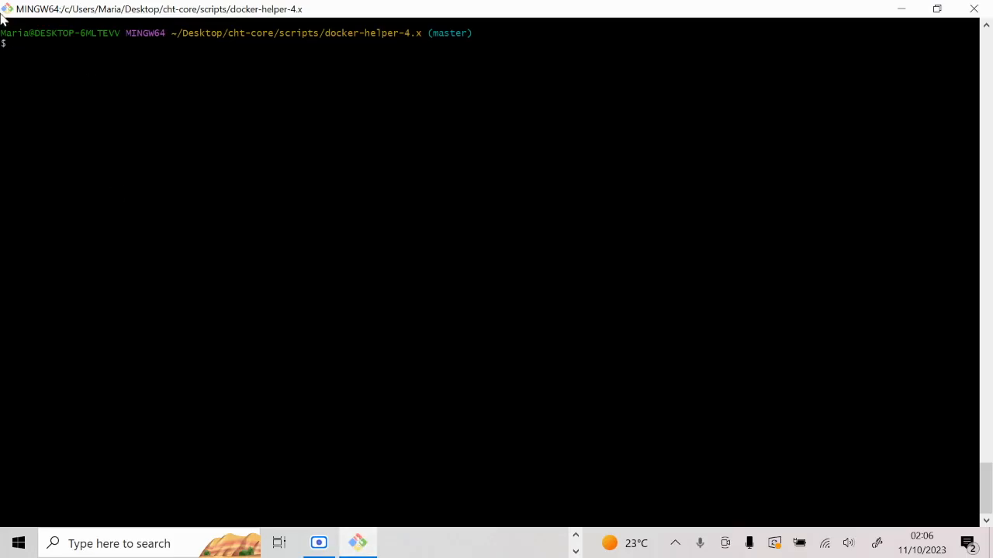
right_click(14, 39)
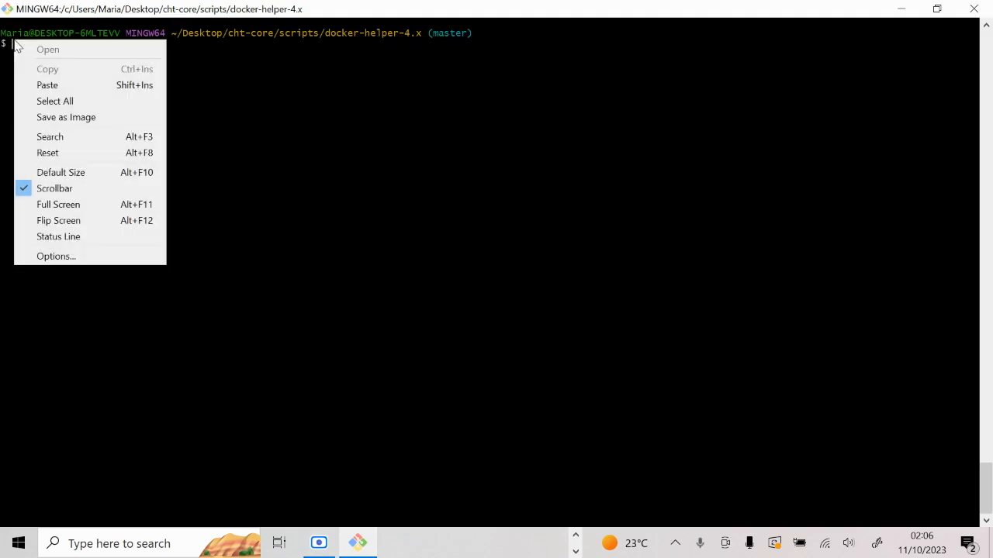
click(48, 86)
key(Return)
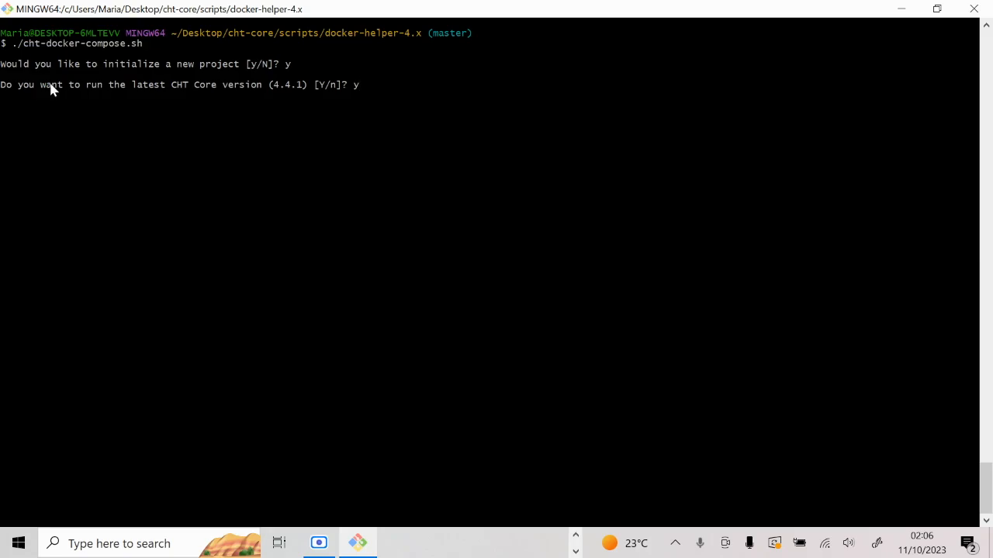
key(Return)
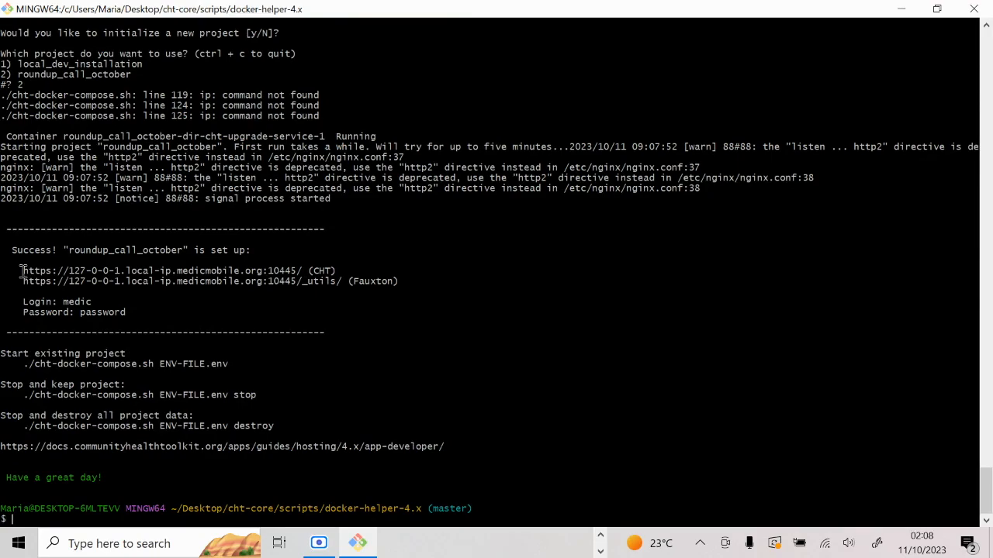
drag(22, 269, 302, 268)
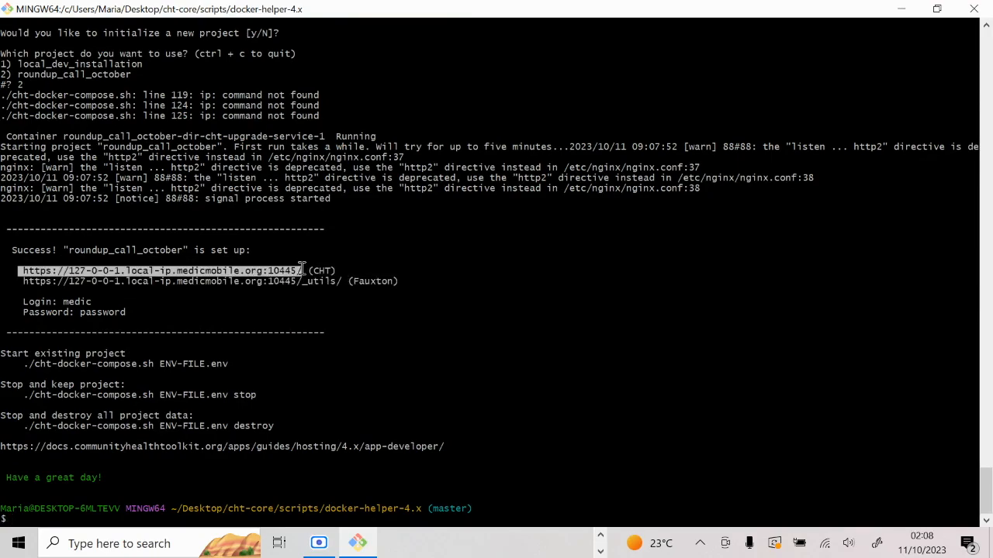
right_click(278, 268)
click(311, 297)
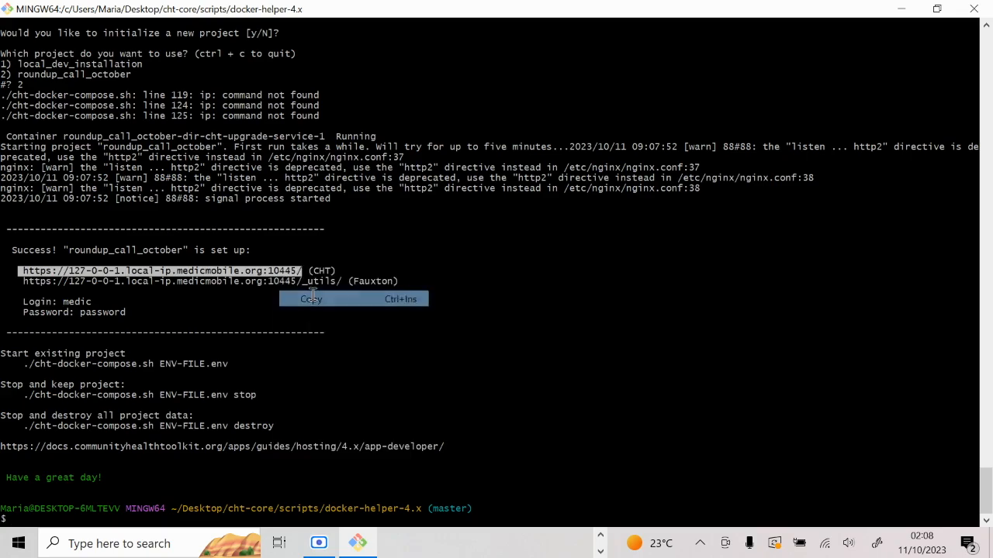
click(602, 537)
mouse_move(477, 543)
click(380, 488)
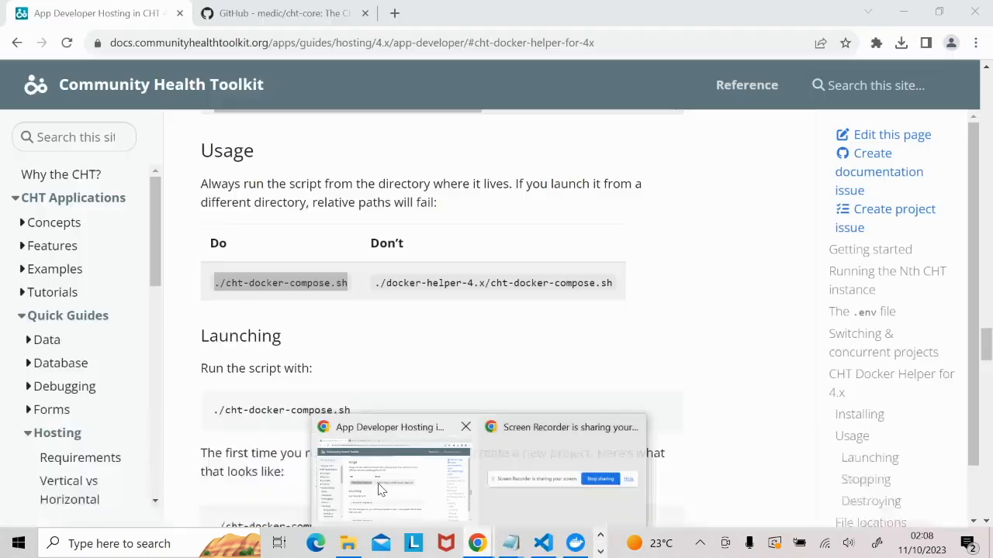
click(394, 13)
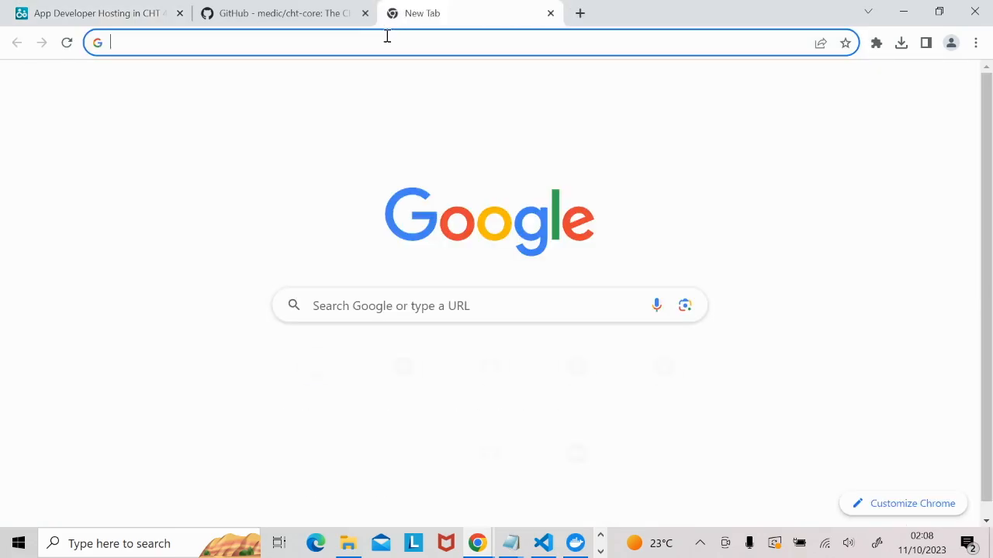
click(375, 42)
key(ctrl+v)
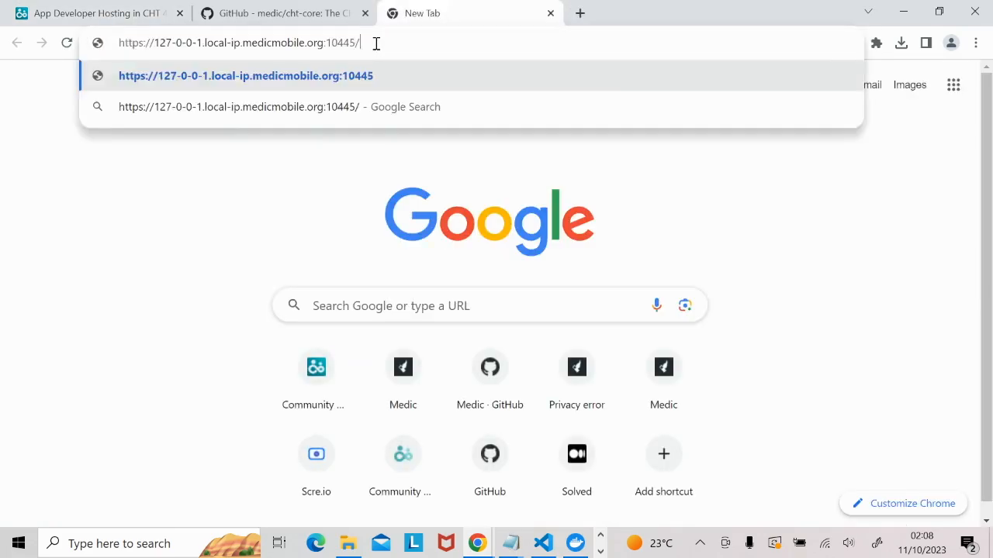
key(Return)
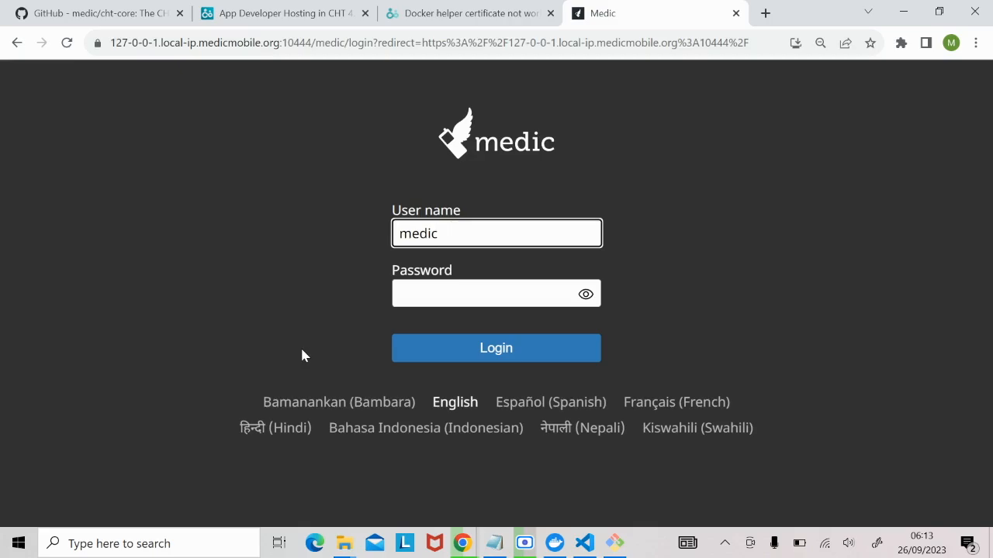
Step: Log in to the CHT instance as medic with the account password and dismiss the browser's password prompts without saving
click(432, 299)
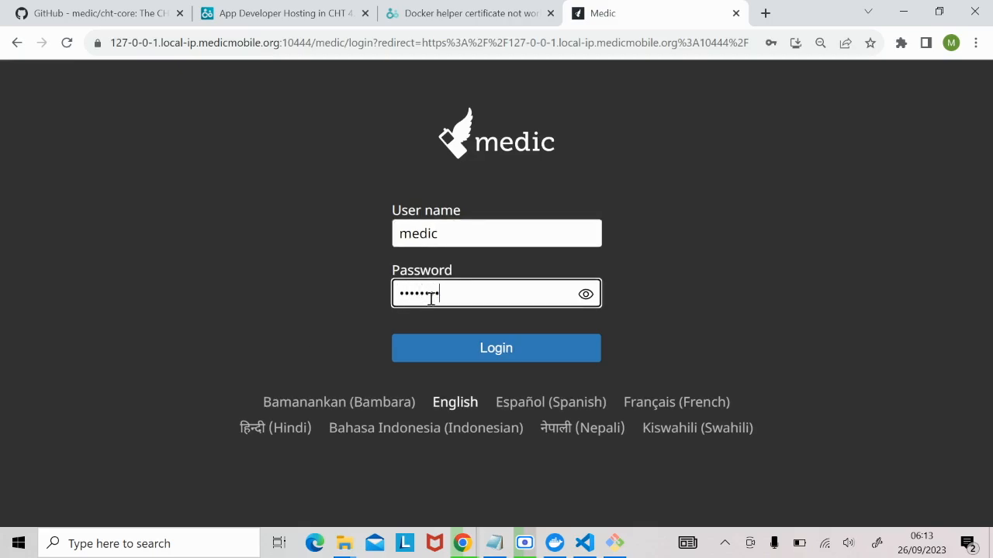
click(445, 350)
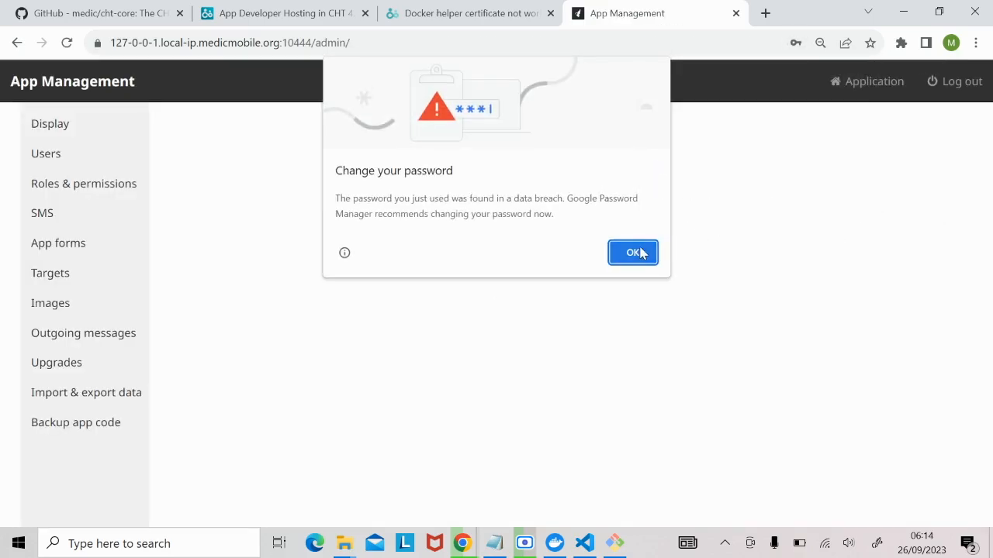
click(633, 252)
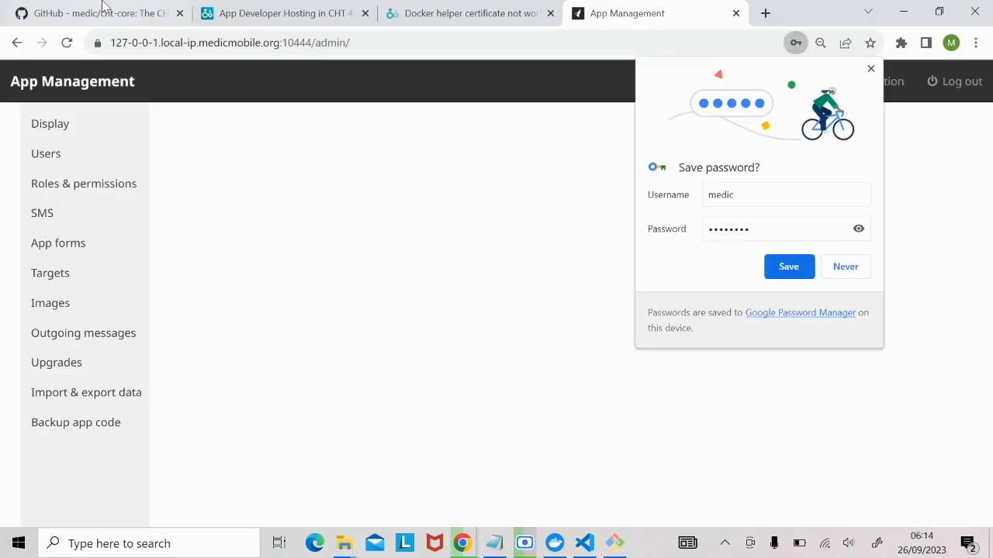
click(870, 70)
Step: Open the CHT application from App Management, view its Messages and People pages, and return to App Management
click(889, 82)
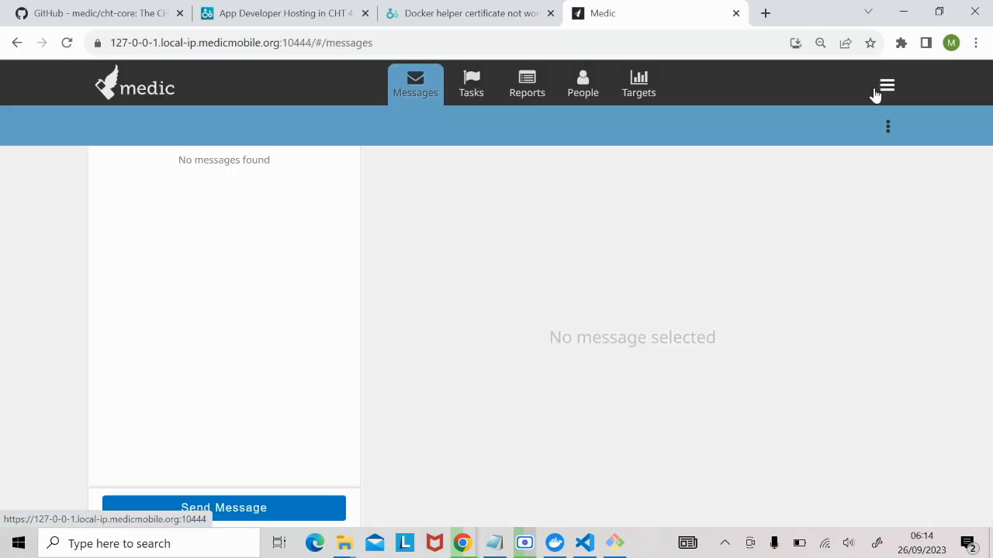
click(582, 92)
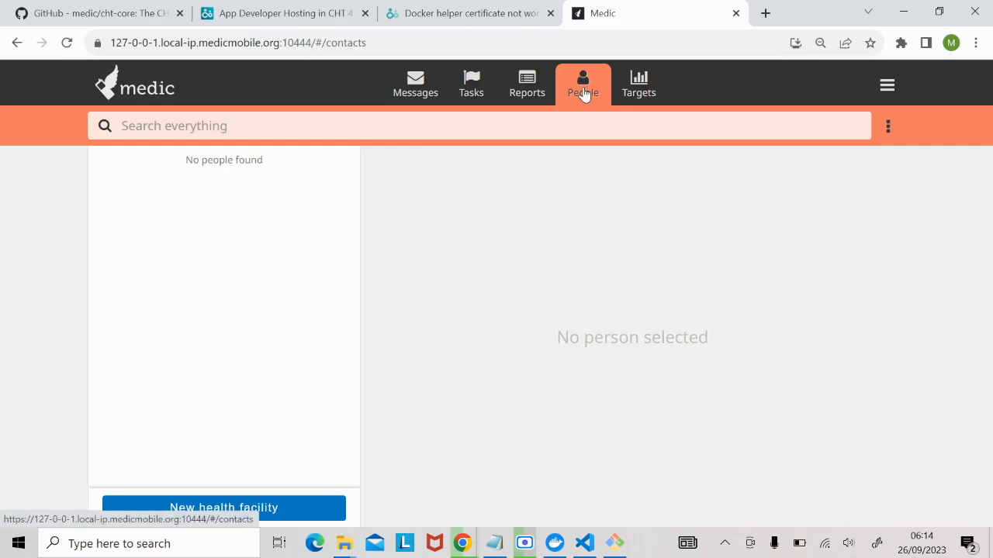
click(887, 83)
click(791, 124)
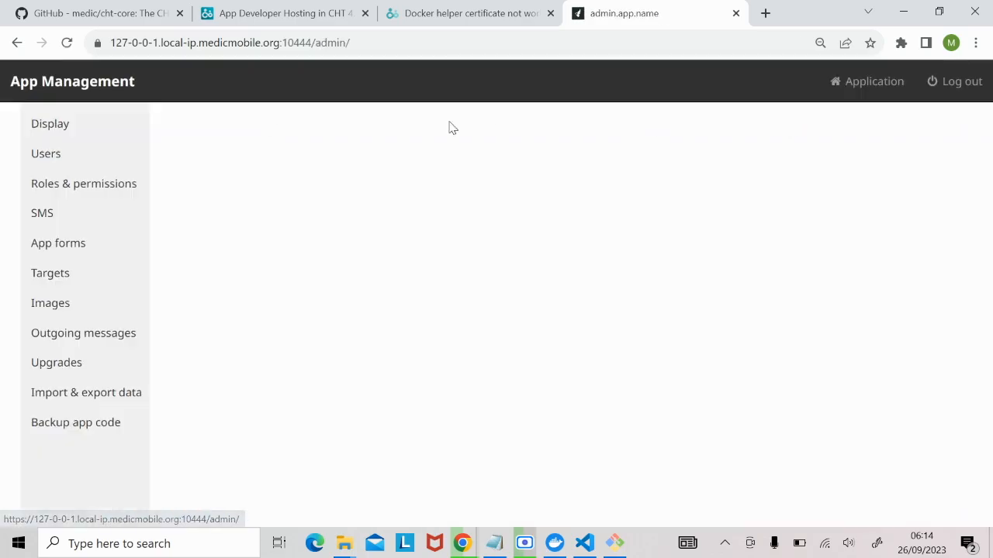
Step: Review the Users page and the full list of installed app forms in App Management, and go back to the application
click(44, 155)
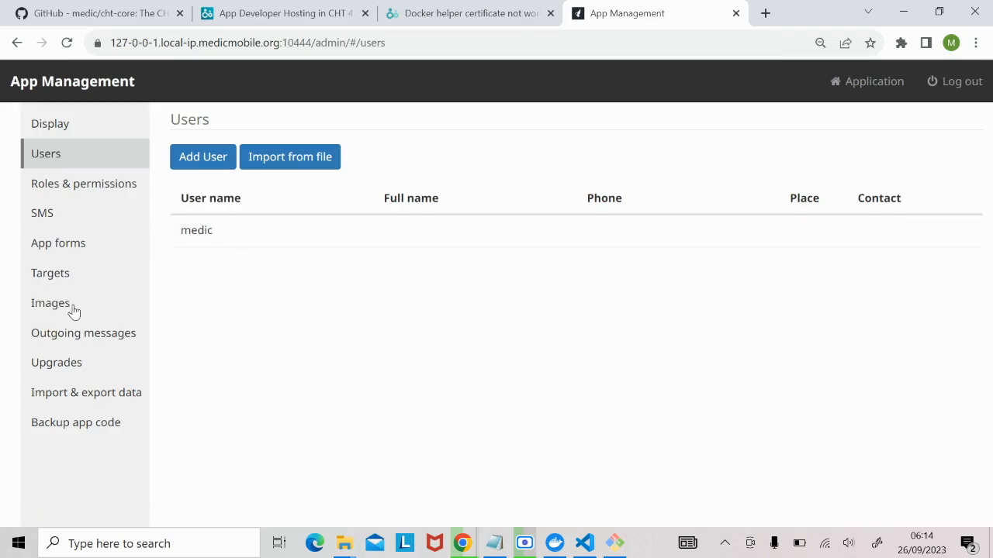
click(55, 248)
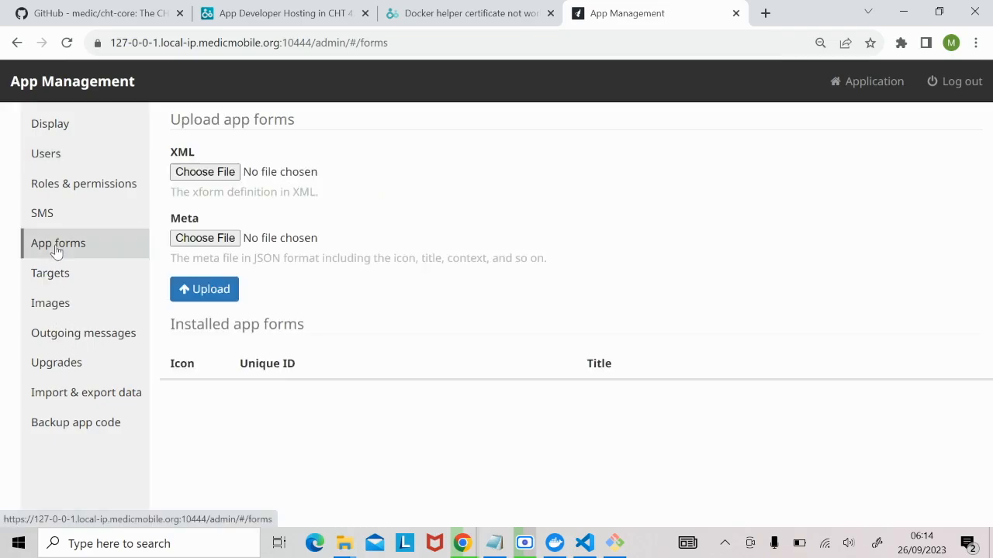
scroll(391, 304, down, 3)
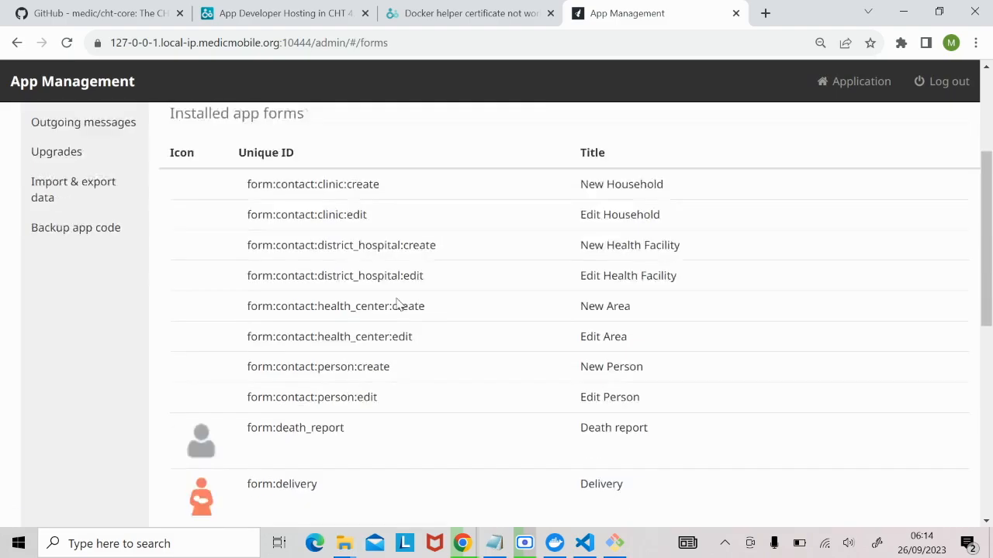
scroll(399, 304, down, 6)
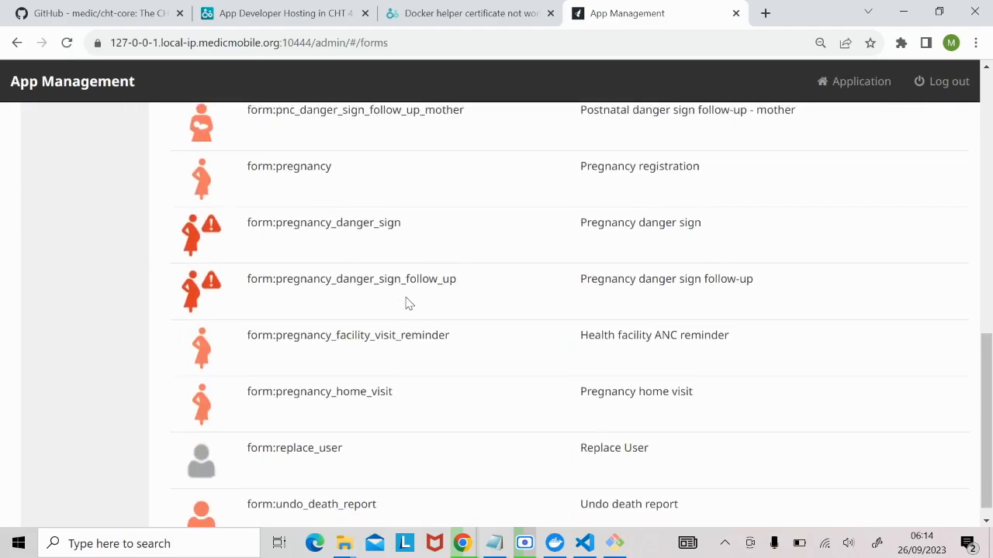
scroll(407, 302, down, 1)
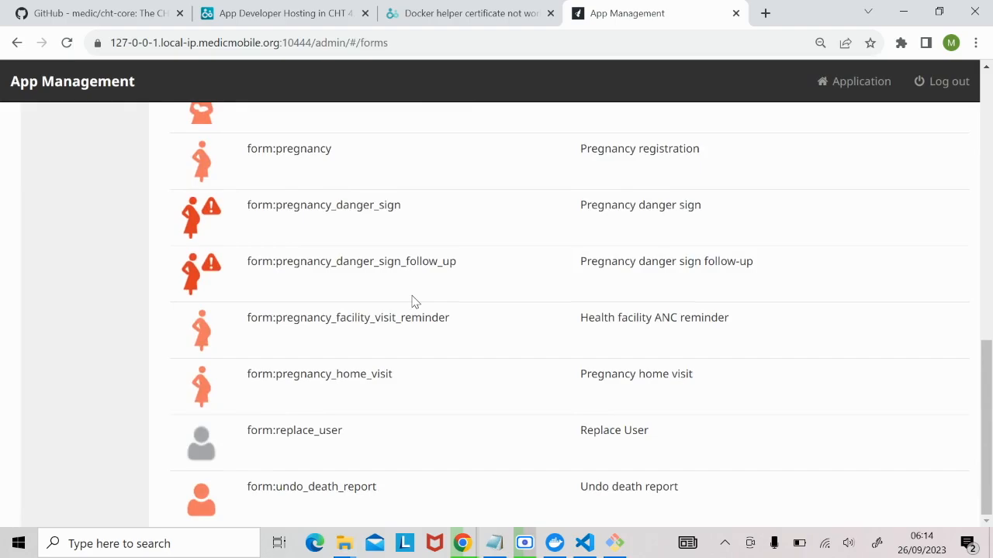
scroll(412, 301, up, 15)
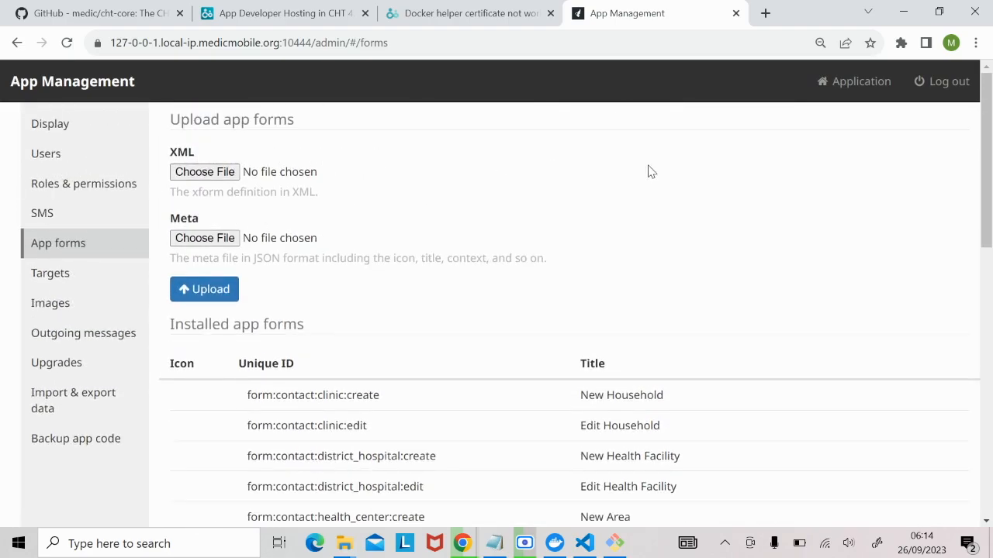
click(855, 83)
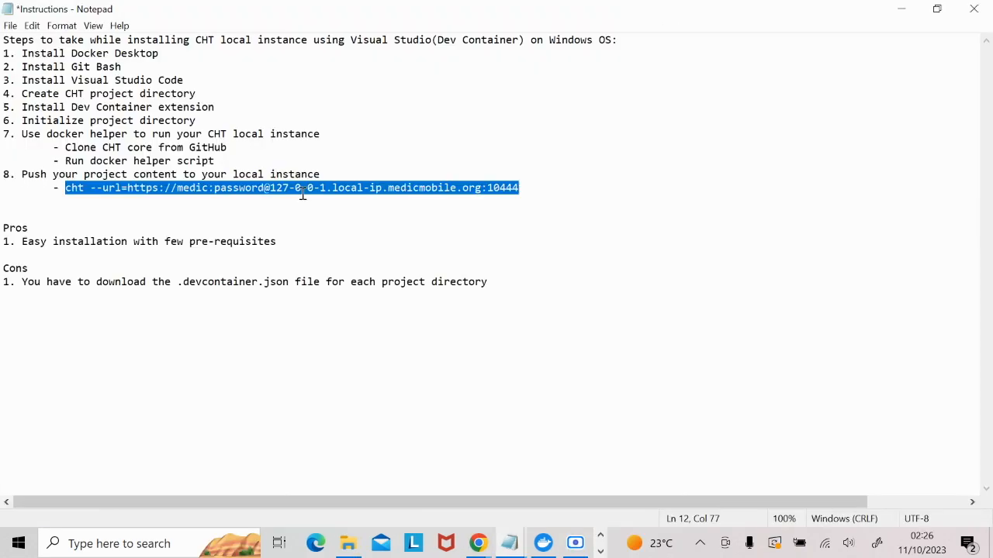
Step: Check the instance's port in Git Bash and change the port in Notepad's cht --url command under item 8 to 10445
click(303, 190)
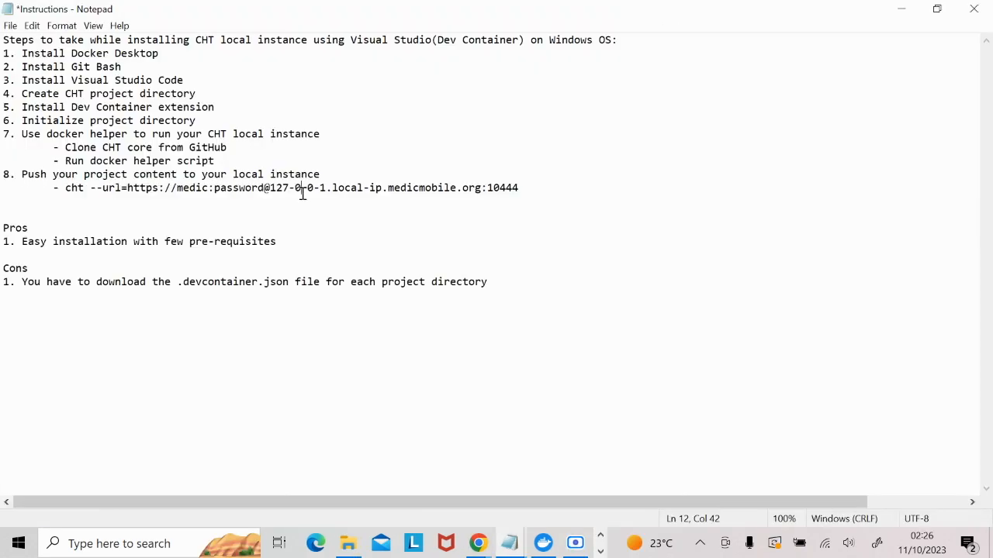
click(602, 551)
click(320, 545)
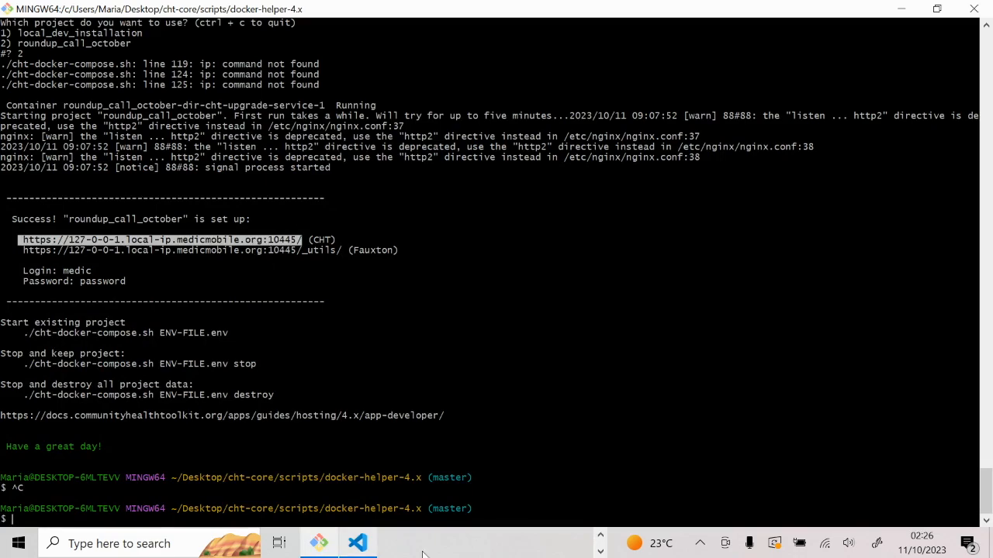
click(601, 536)
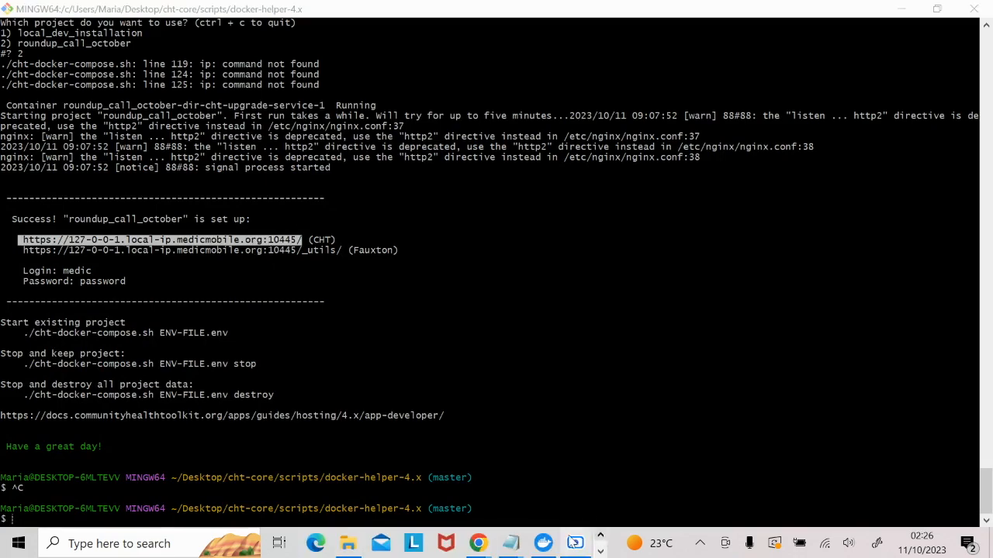
mouse_move(518, 547)
click(435, 476)
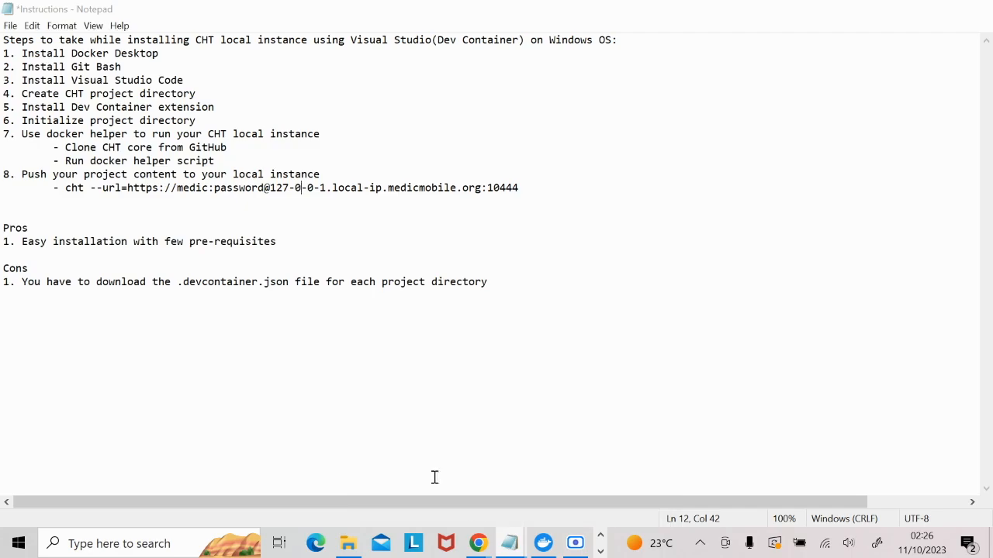
text(5)
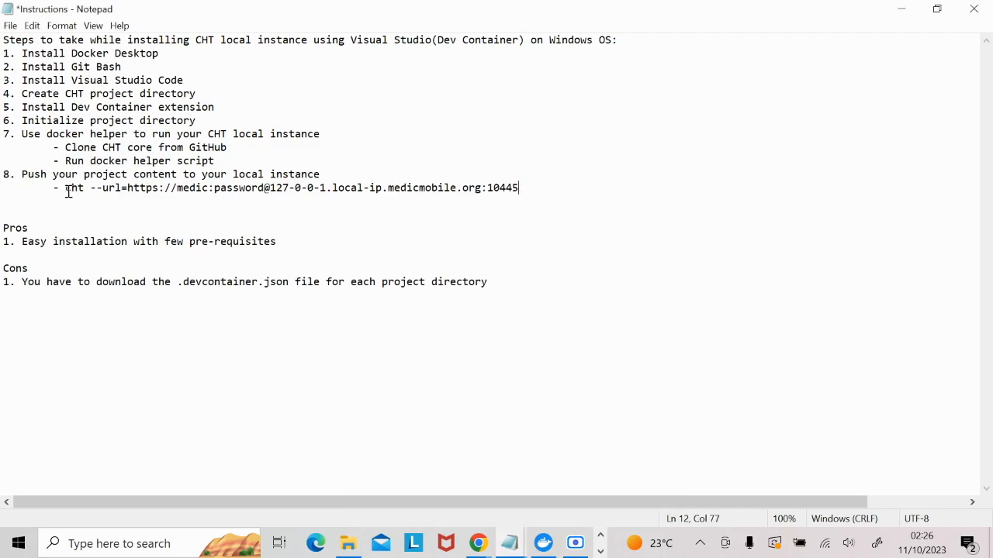
Step: Copy Notepad's cht --url command, which includes the account password, and try to run it in Visual Studio Code's cht-project terminal to push the project
drag(69, 190, 530, 183)
key(ctrl+c)
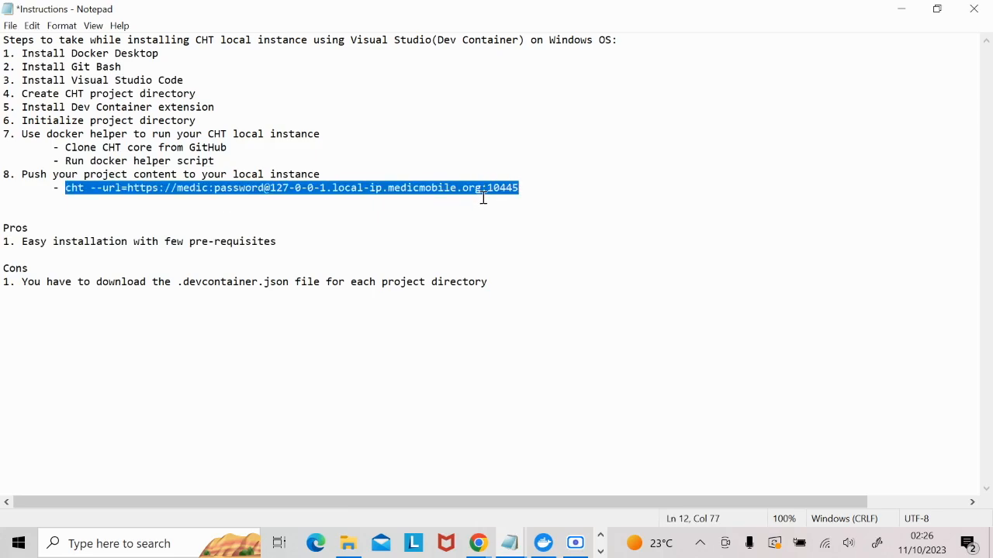
click(600, 552)
click(361, 546)
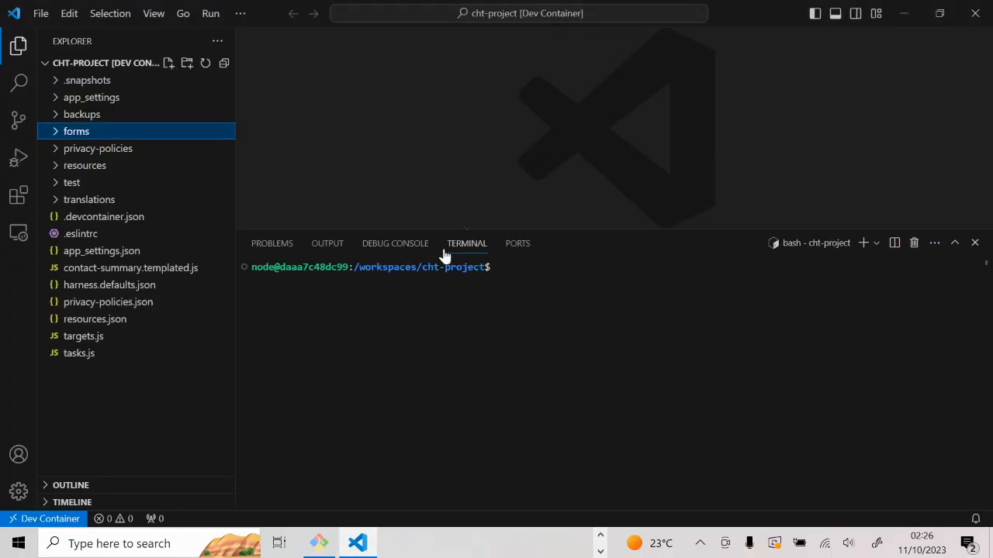
right_click(495, 266)
key(Return)
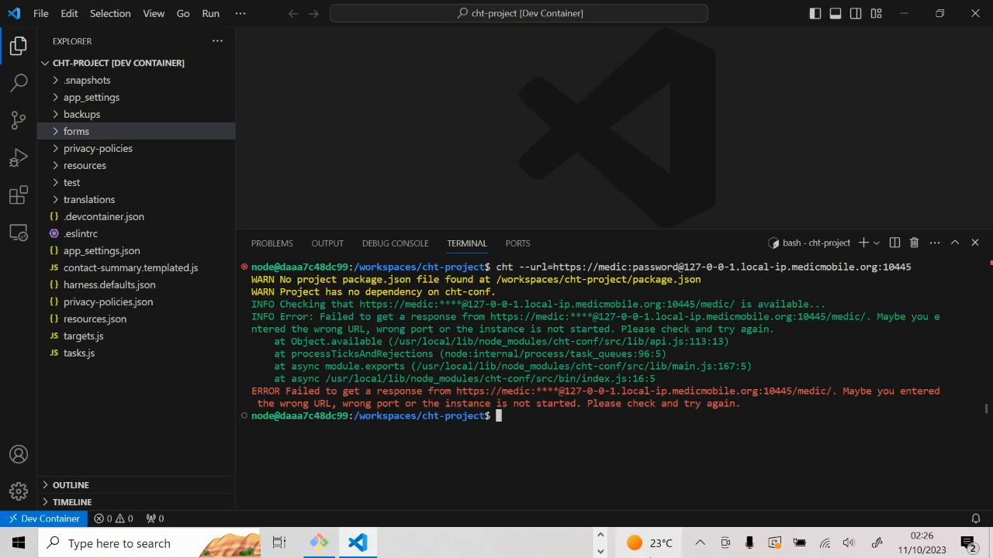
Step: Switch to Git Bash and run ipconfig to list the computer's network adapter addresses
click(602, 551)
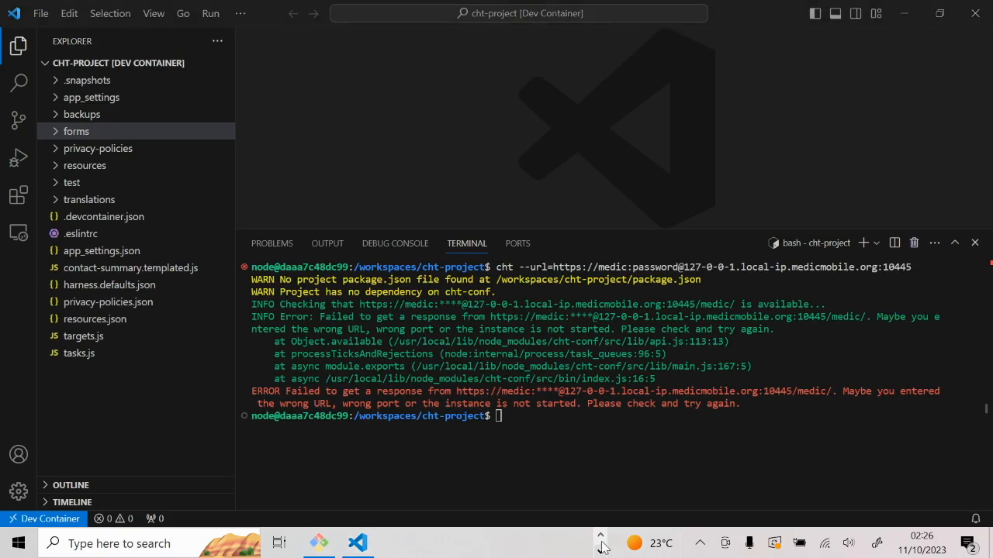
click(602, 550)
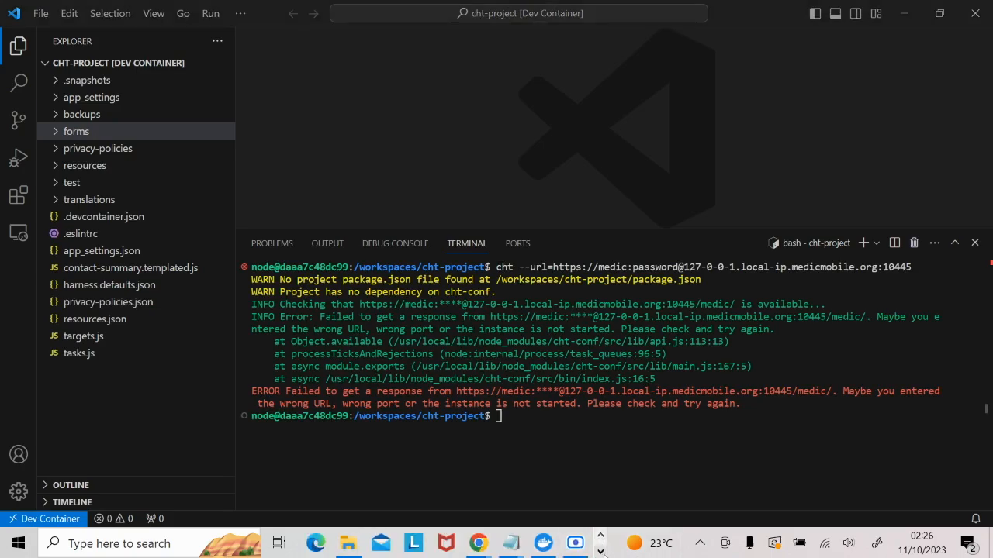
click(602, 552)
click(306, 545)
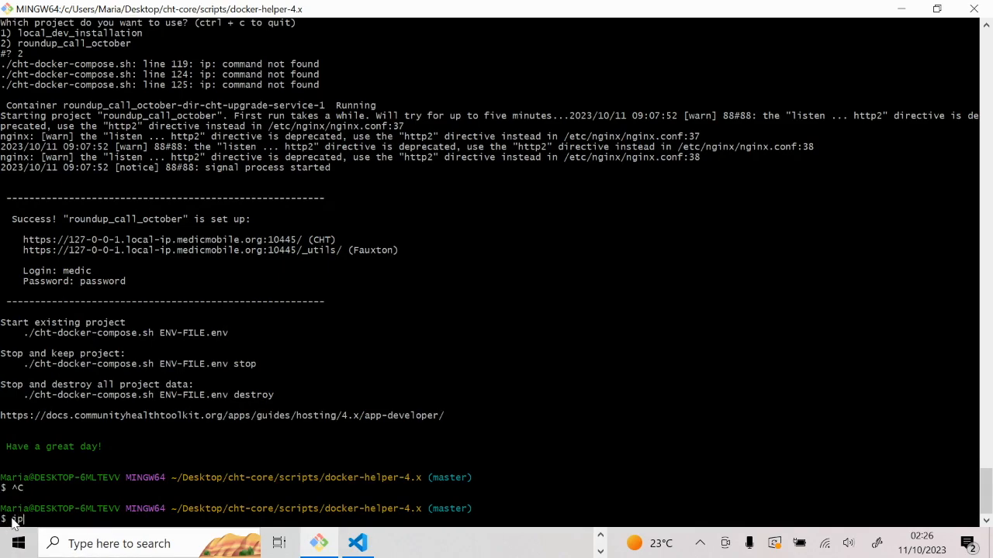
text(g)
key(Return)
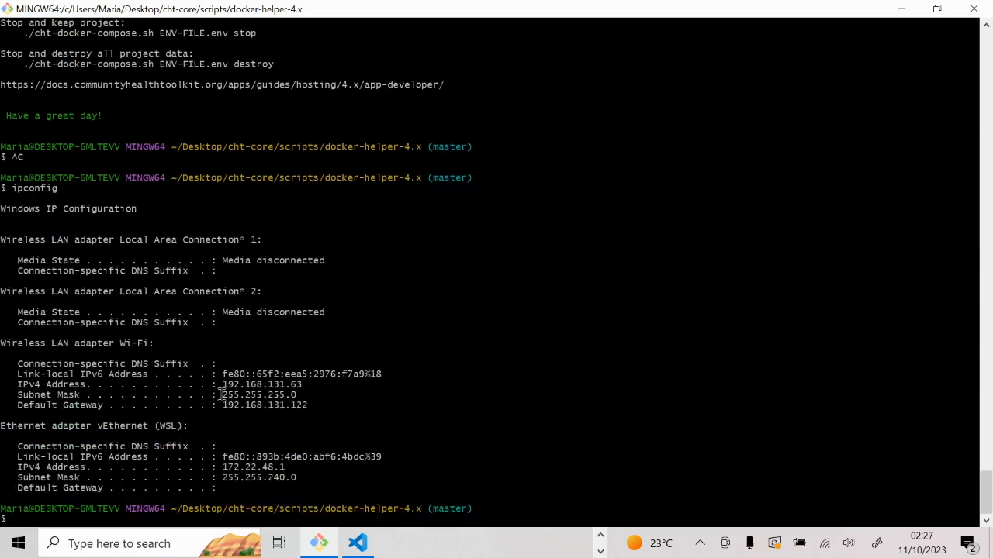
Step: Copy the Wi-Fi adapter's IPv4 address from the ipconfig output and paste it on the line below Notepad's cht --url command
drag(222, 385, 299, 380)
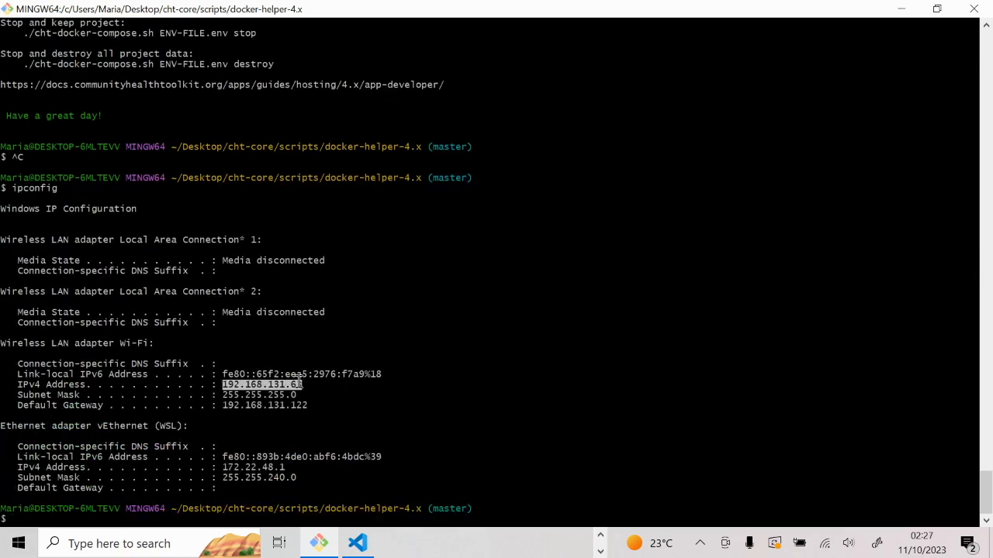
right_click(283, 384)
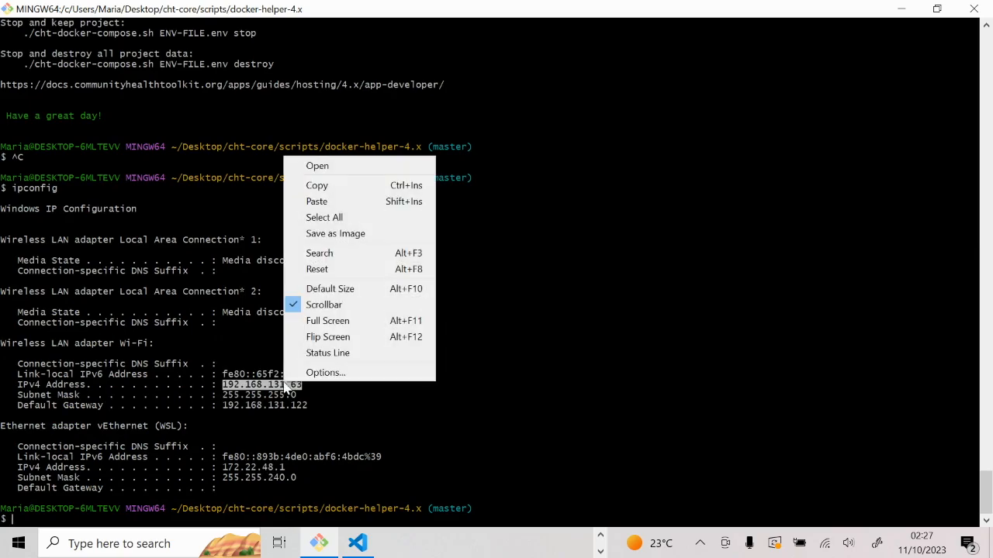
click(342, 189)
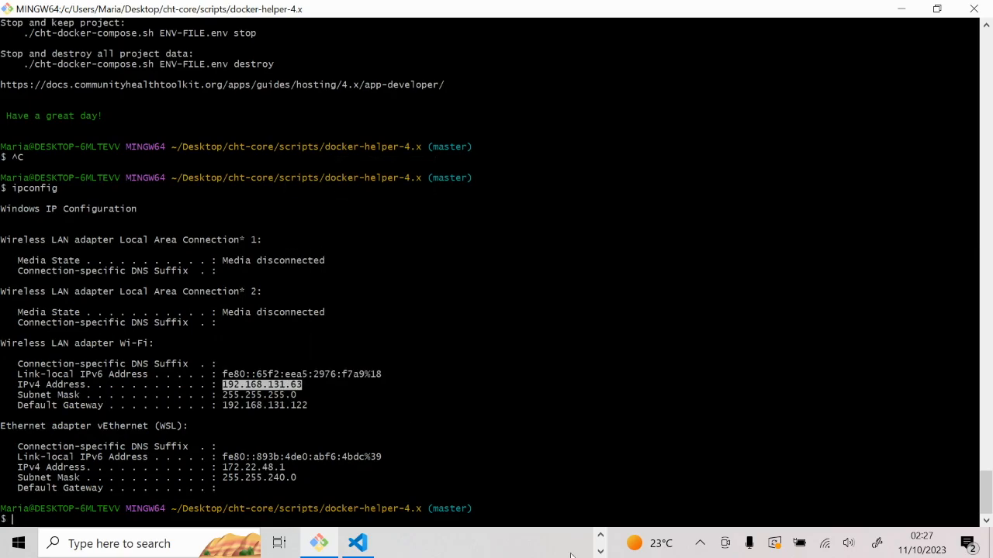
click(599, 552)
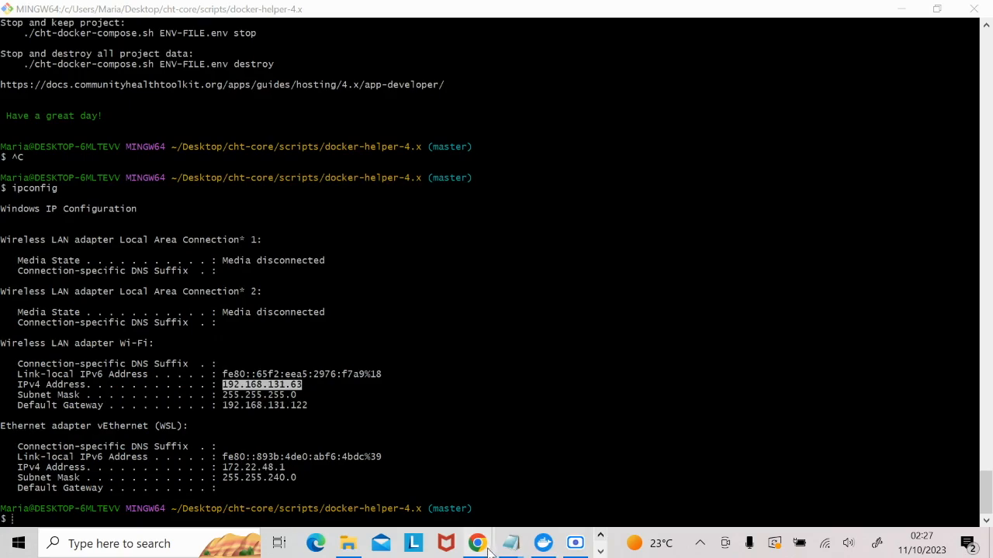
mouse_move(522, 547)
click(454, 485)
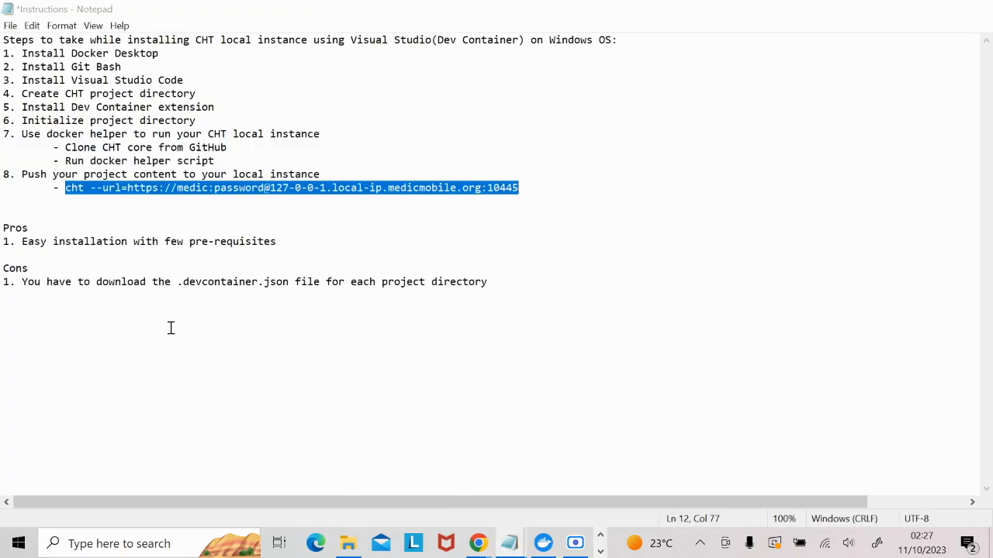
click(5, 206)
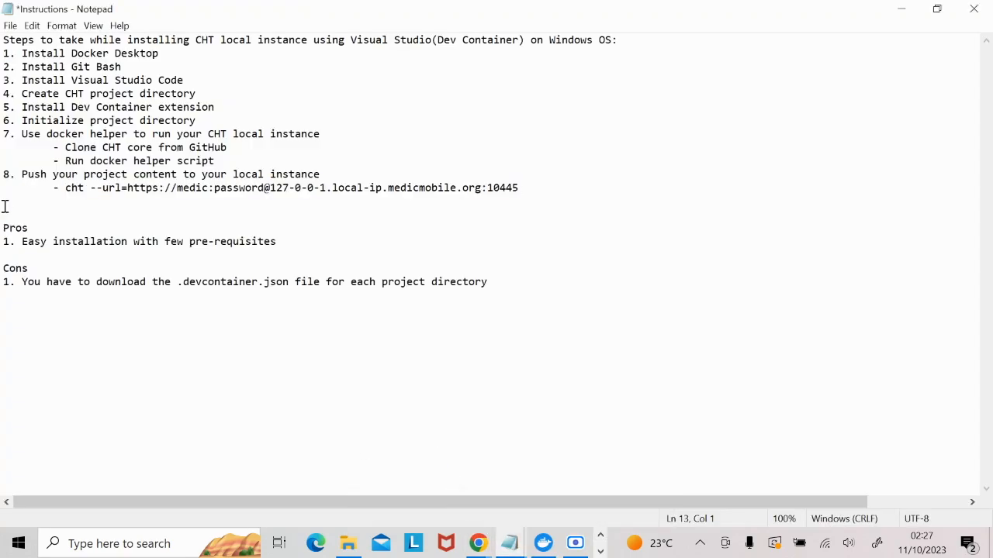
key(ctrl+v)
key(BackSpace)
key(BackSpace)
text(9)
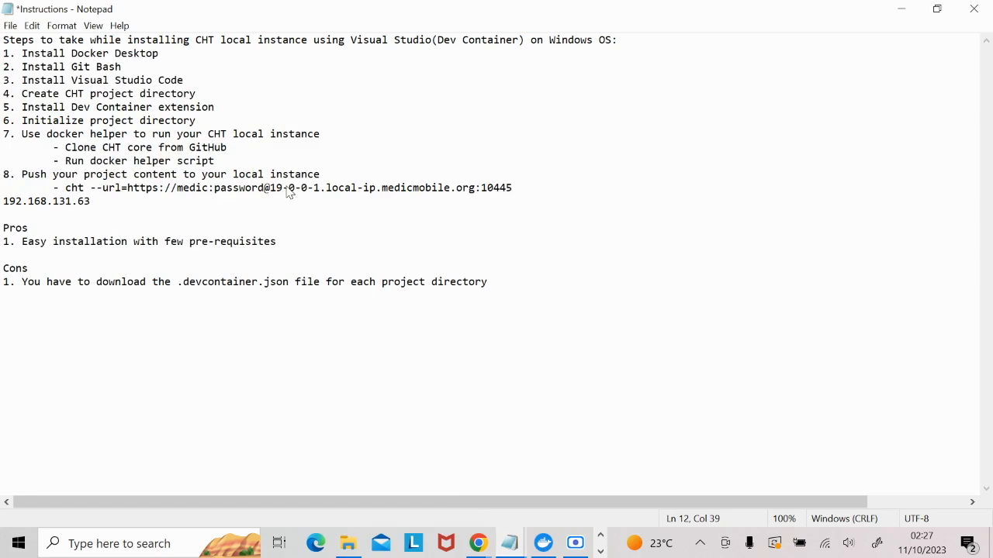
text(2)
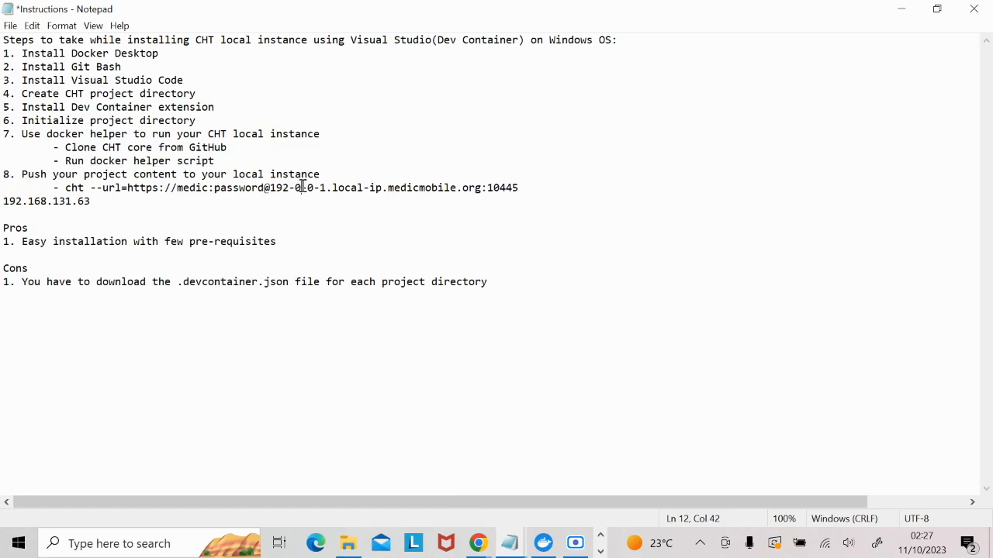
key(BackSpace)
text(168)
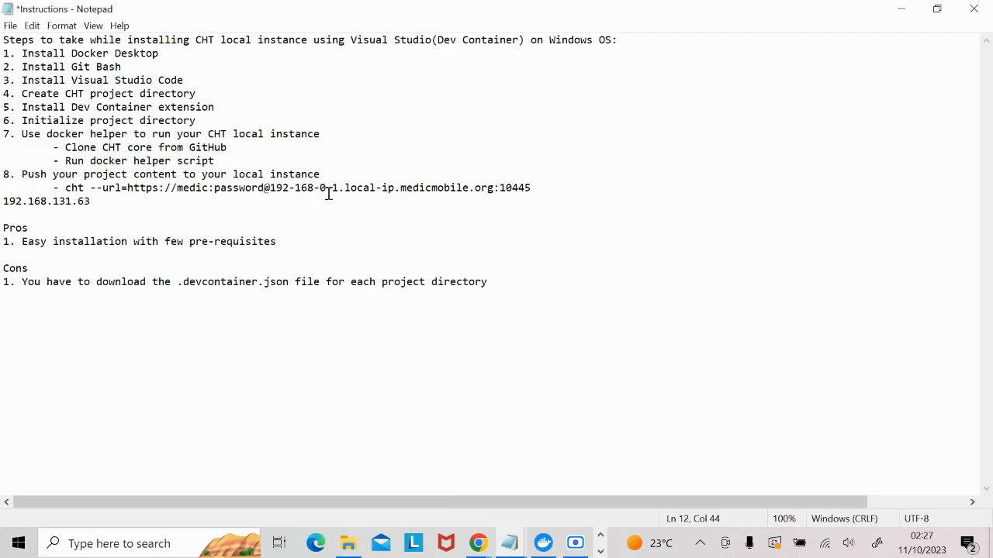
key(BackSpace)
text(131)
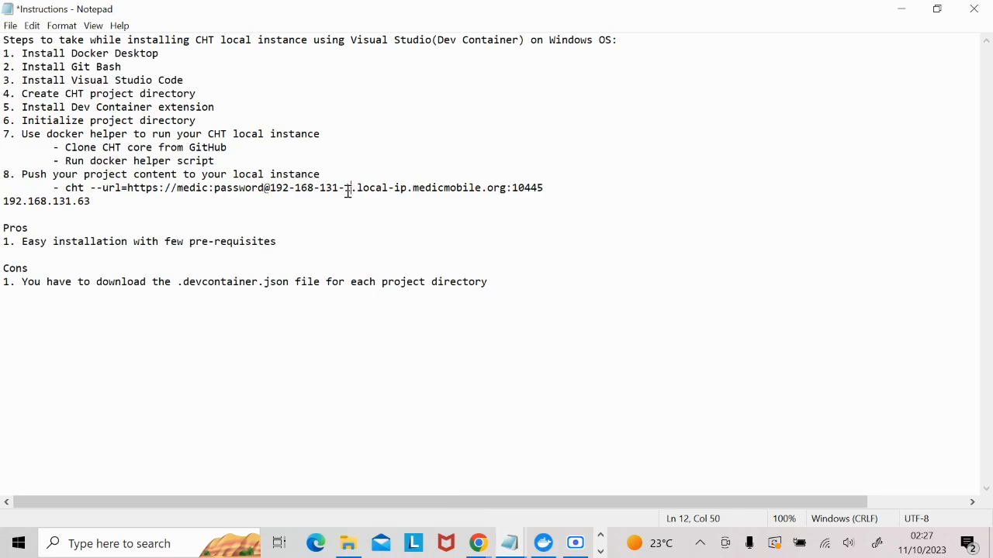
key(BackSpace)
text(63)
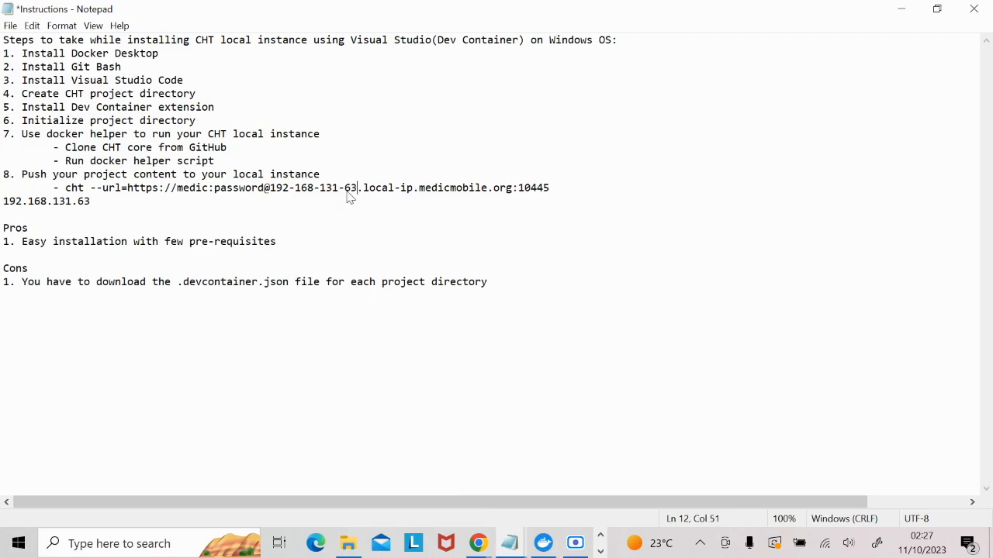
Step: Copy the edited cht --url command, including the account password, run it in Visual Studio Code's cht-project terminal, and answer the modified-configuration prompt with 1
drag(552, 187, 67, 193)
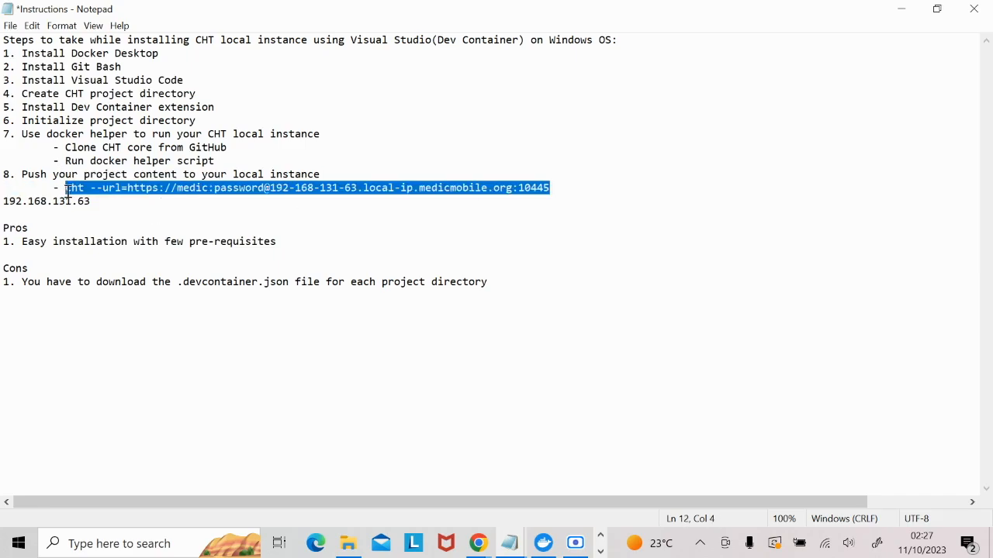
click(600, 548)
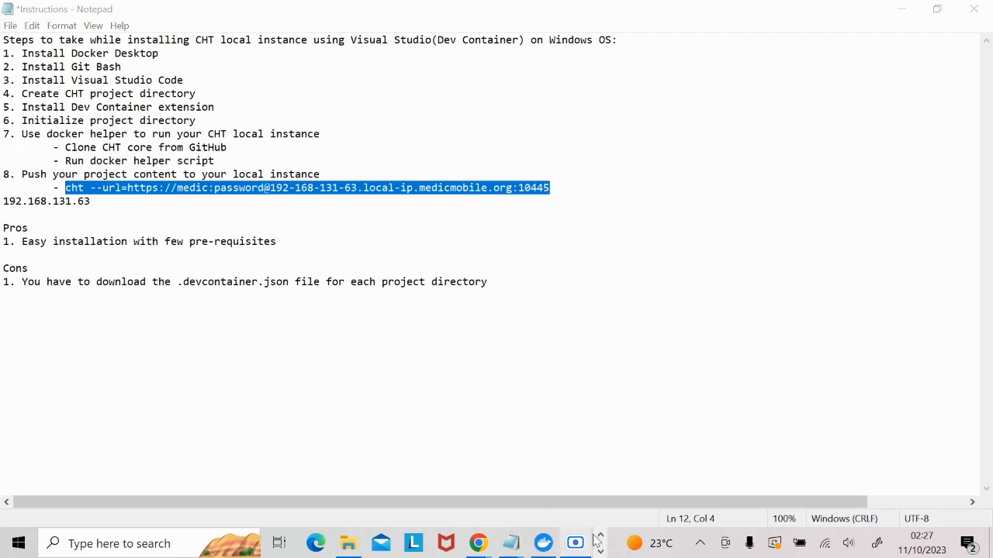
click(601, 551)
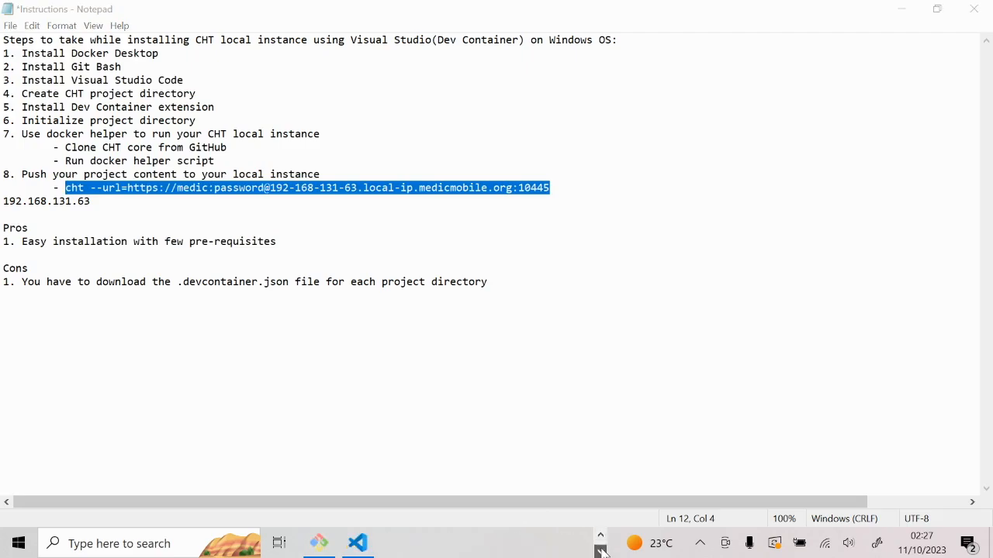
click(371, 546)
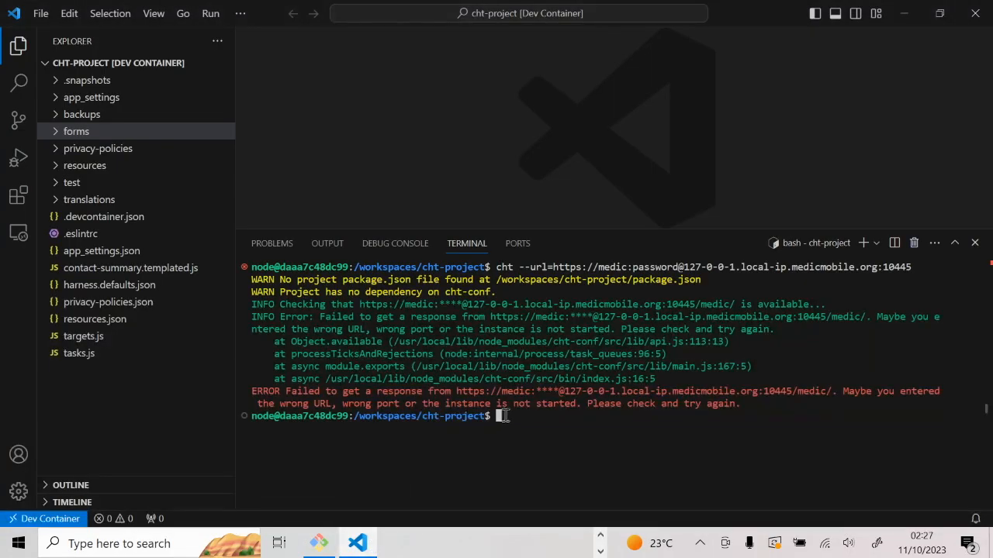
key(ctrl+v)
key(Return)
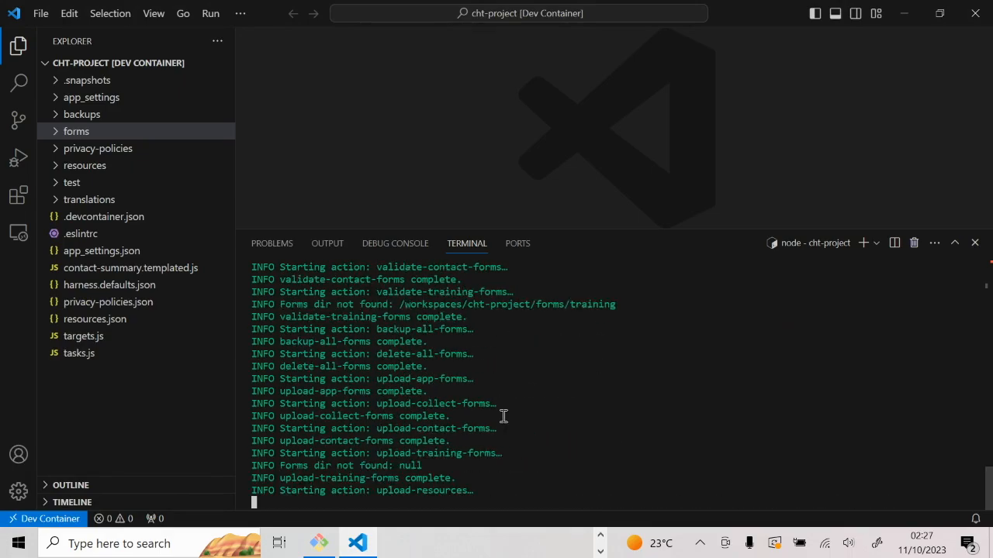
text(1)
key(Return)
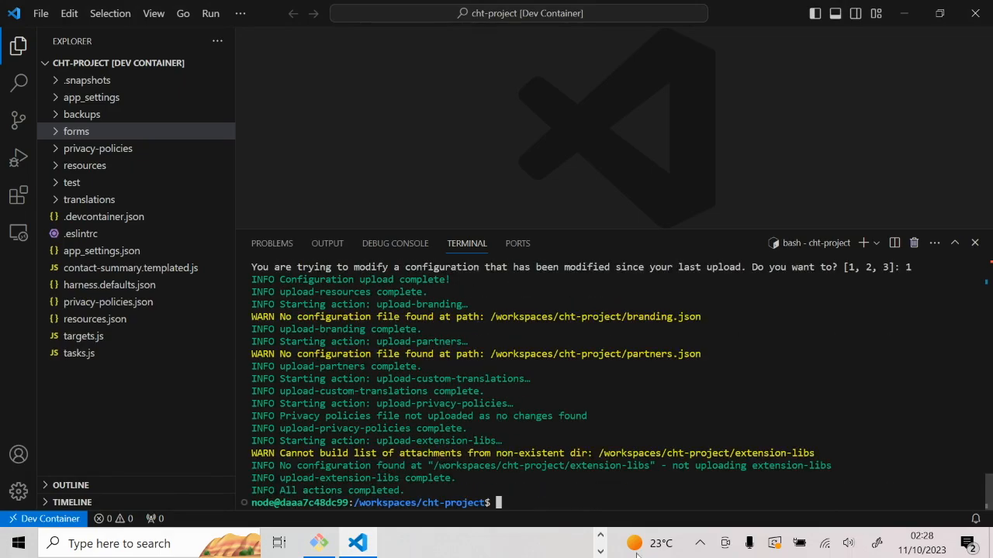
Step: Switch to the Medic application in Chrome and reload it to apply the available update
click(600, 536)
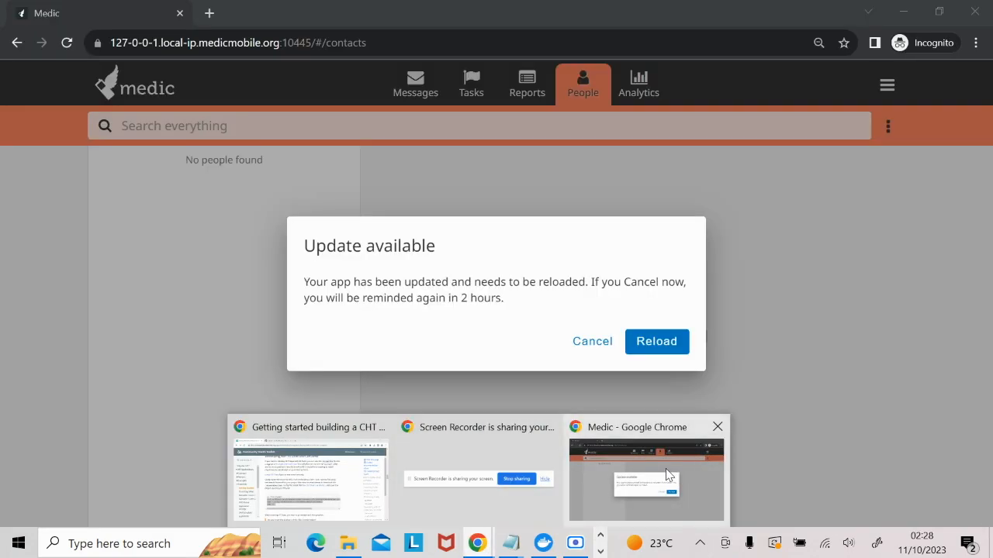
click(646, 473)
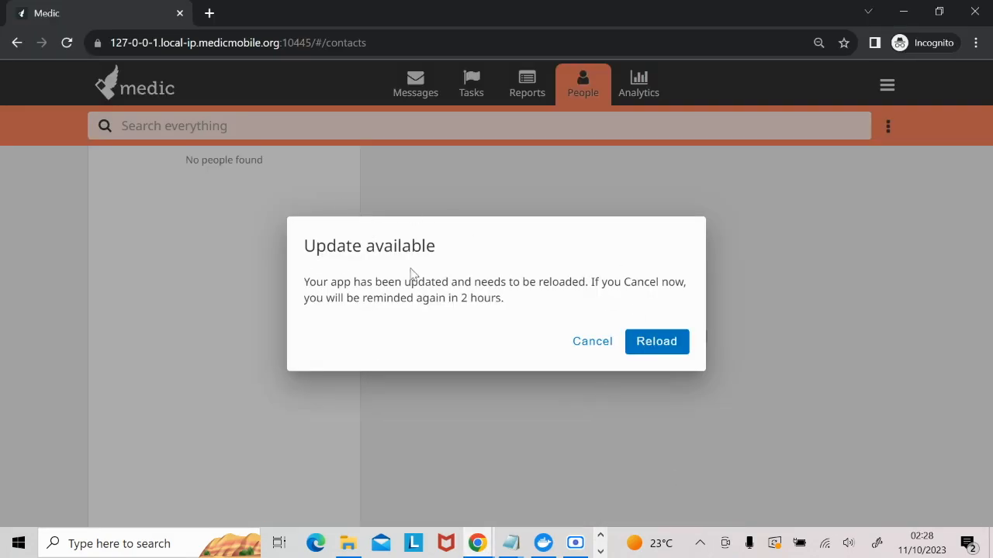
click(666, 348)
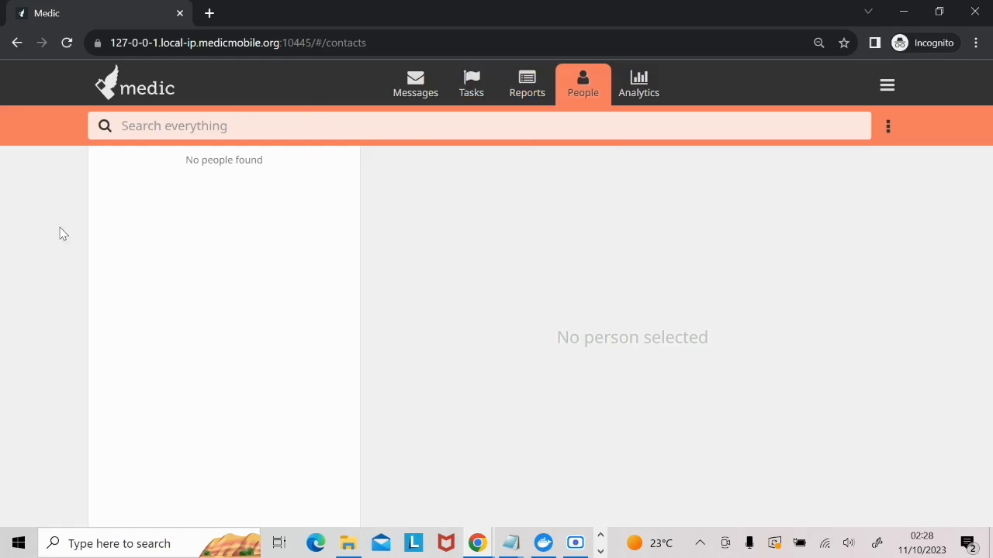
Step: Open App Management from the Medic application and view the installed app forms
click(889, 84)
click(823, 132)
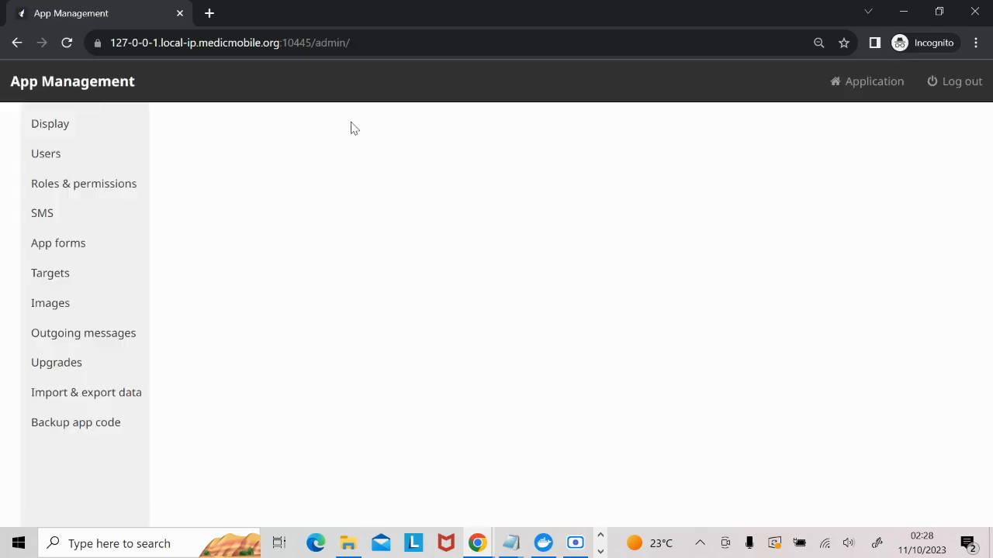
click(57, 247)
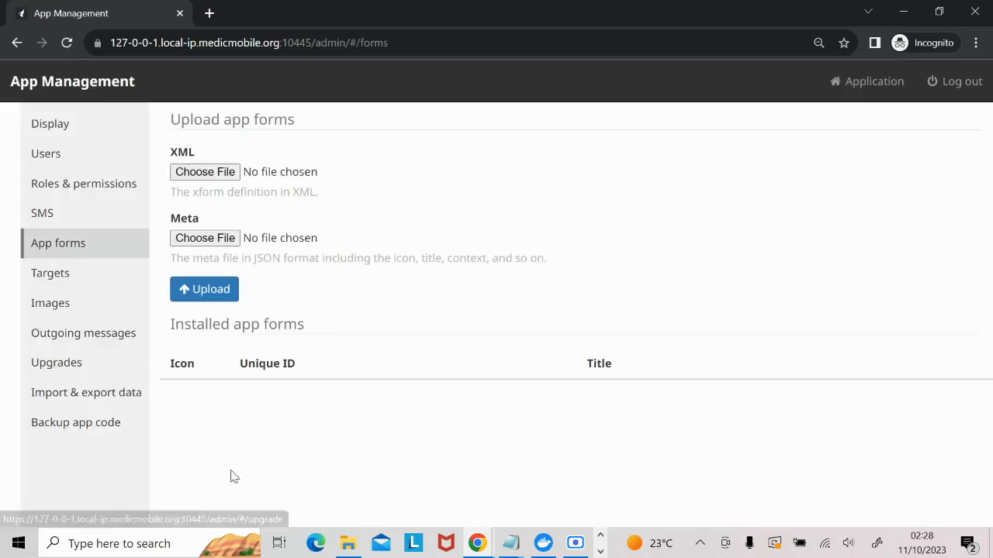